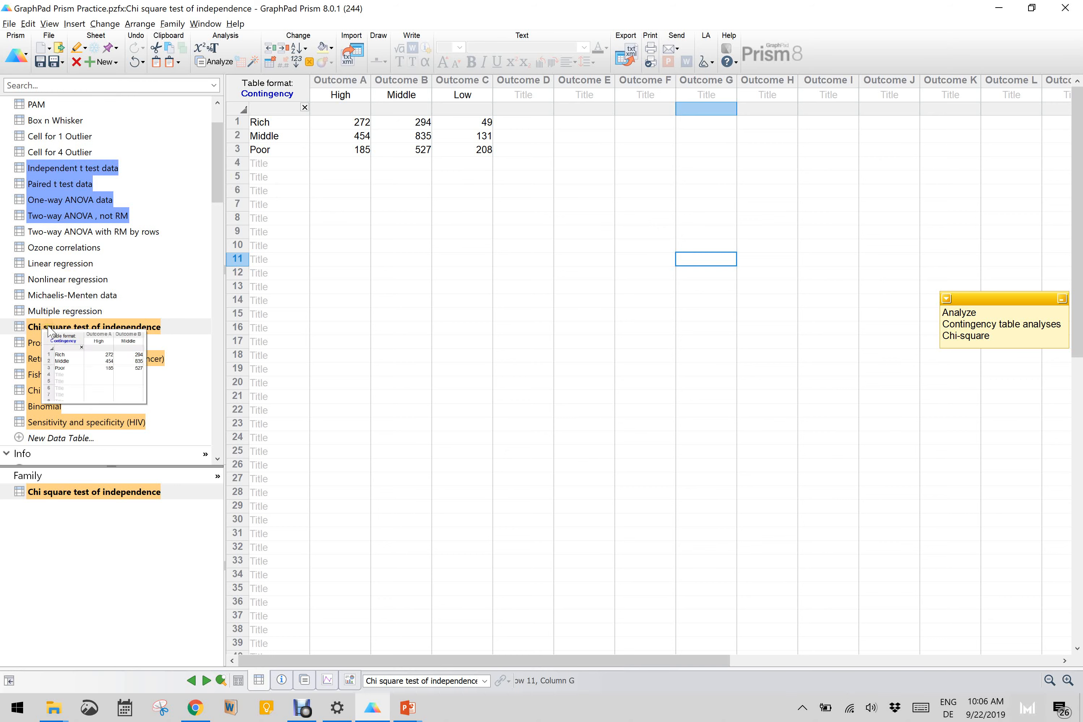
# Run the Chi-square (and Fisher's exact) analysis on the Chi square test of independence table, with the P value computed by chi-square test.
pyautogui.click(50, 329)
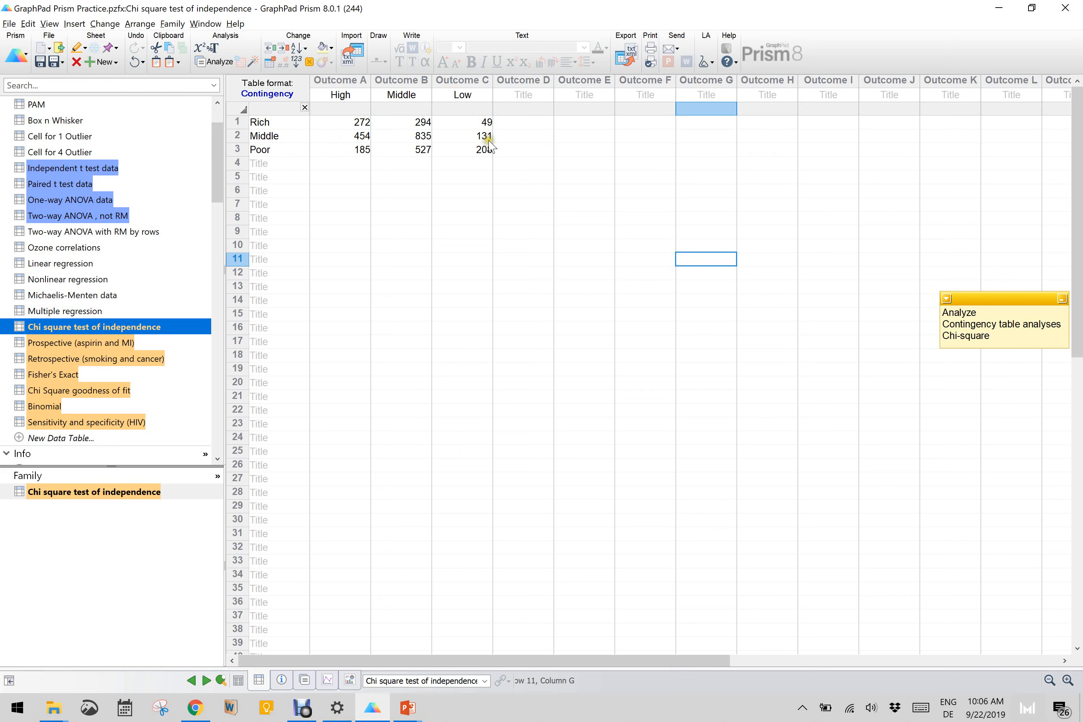
pyautogui.click(221, 62)
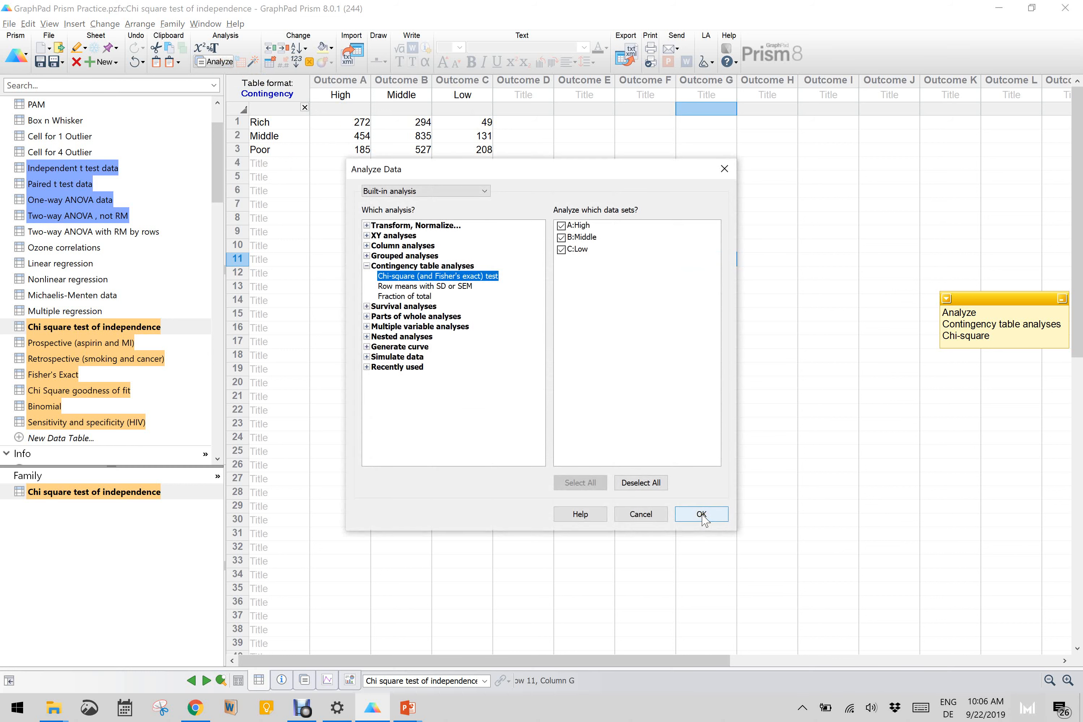
pyautogui.click(423, 279)
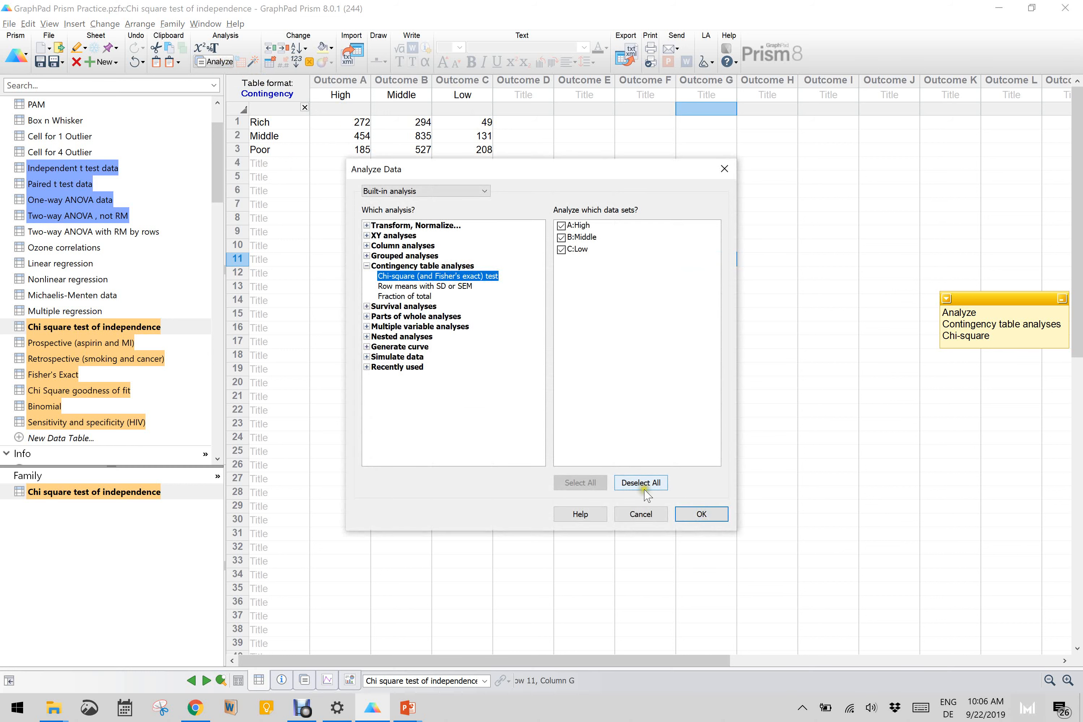
pyautogui.click(694, 515)
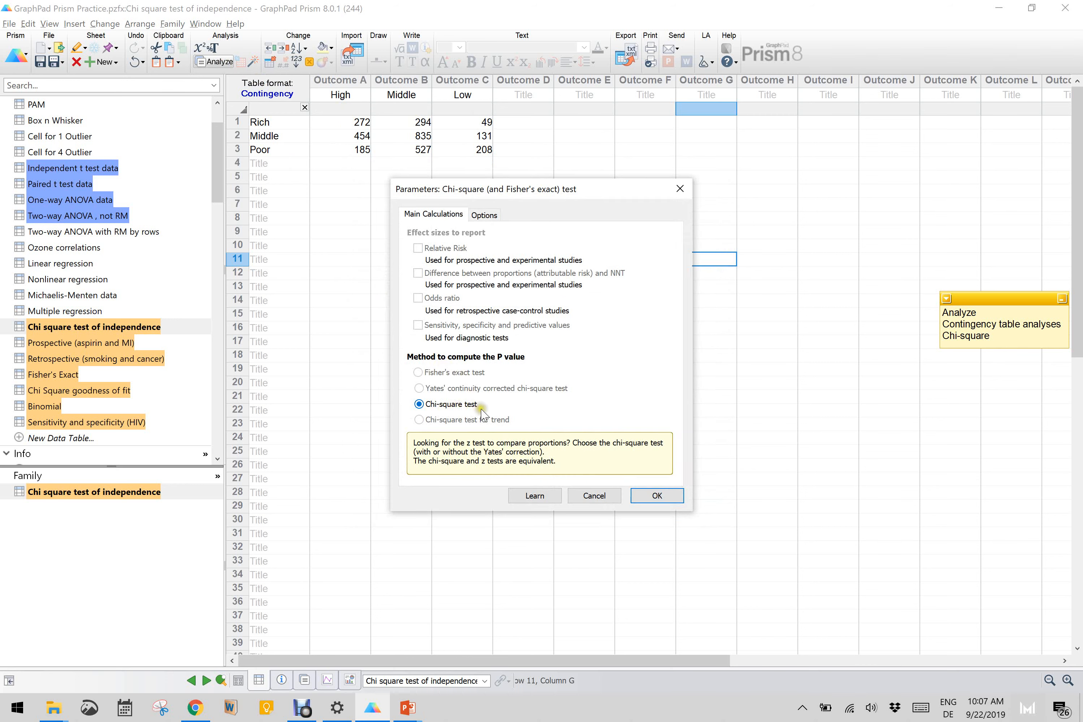
pyautogui.click(484, 215)
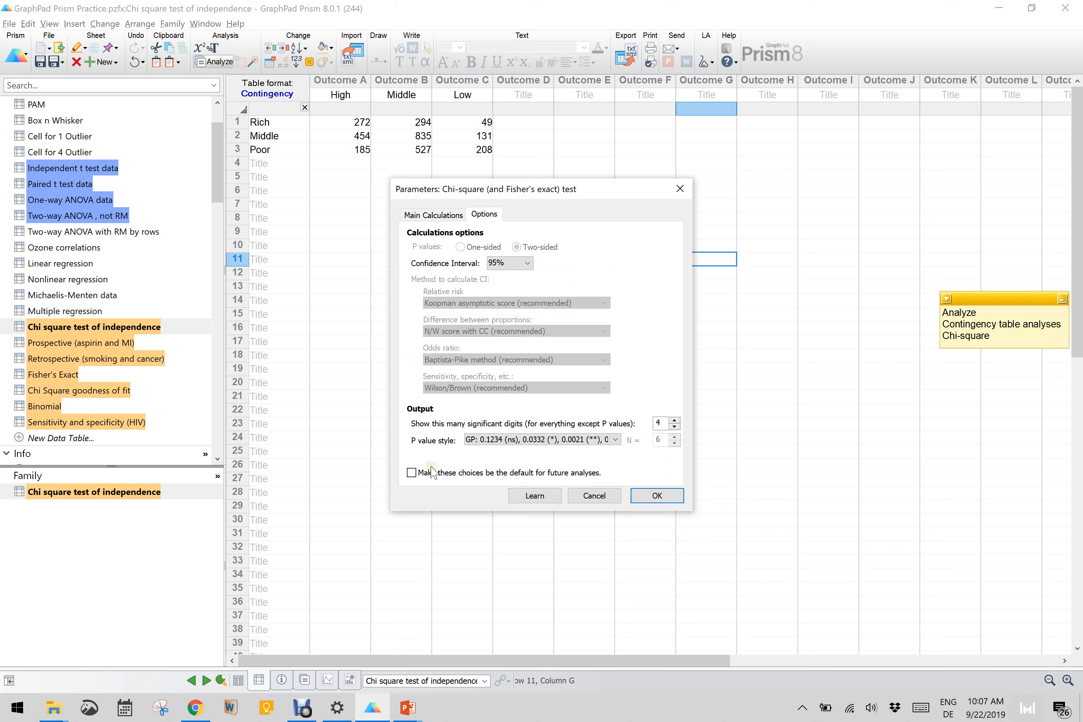
pyautogui.click(666, 495)
pyautogui.click(661, 495)
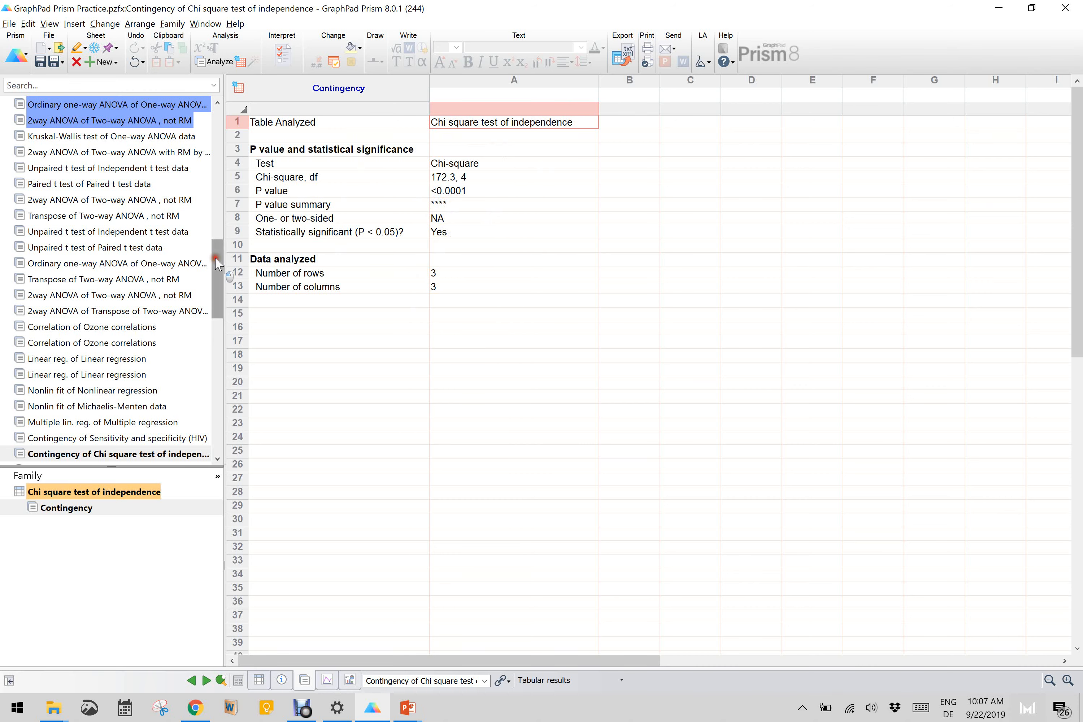
# Examine which kinds of table are available in the format settings of the Chi square test of independence data table.
pyautogui.moveTo(215, 257); pyautogui.dragTo(219, 190)
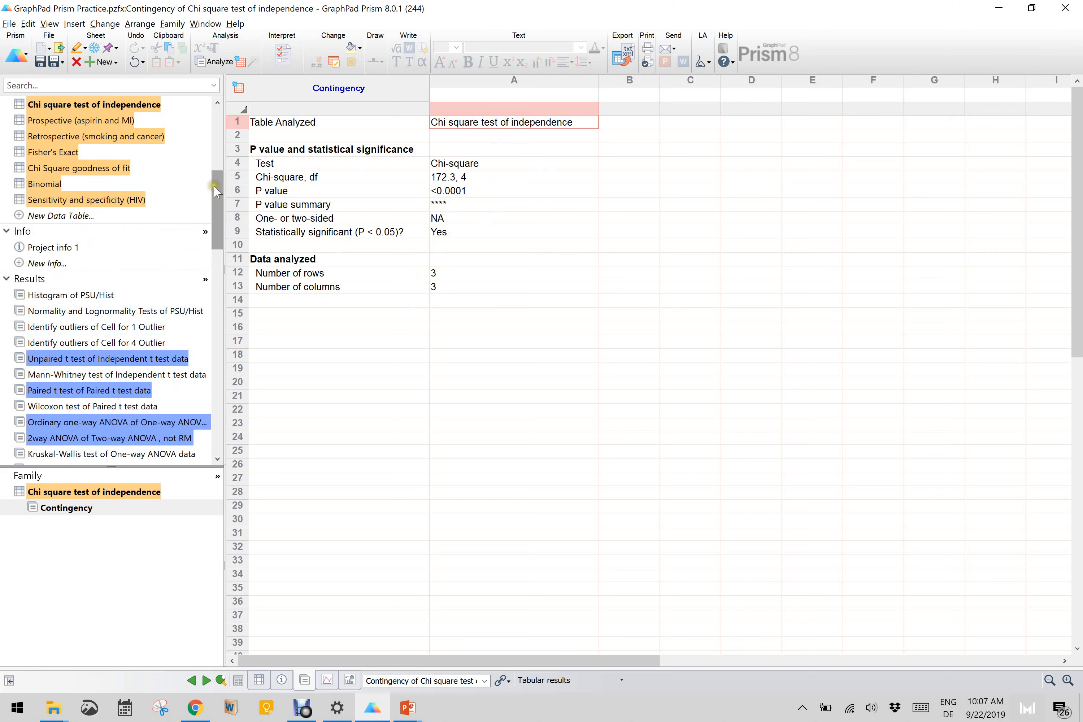
pyautogui.click(108, 122)
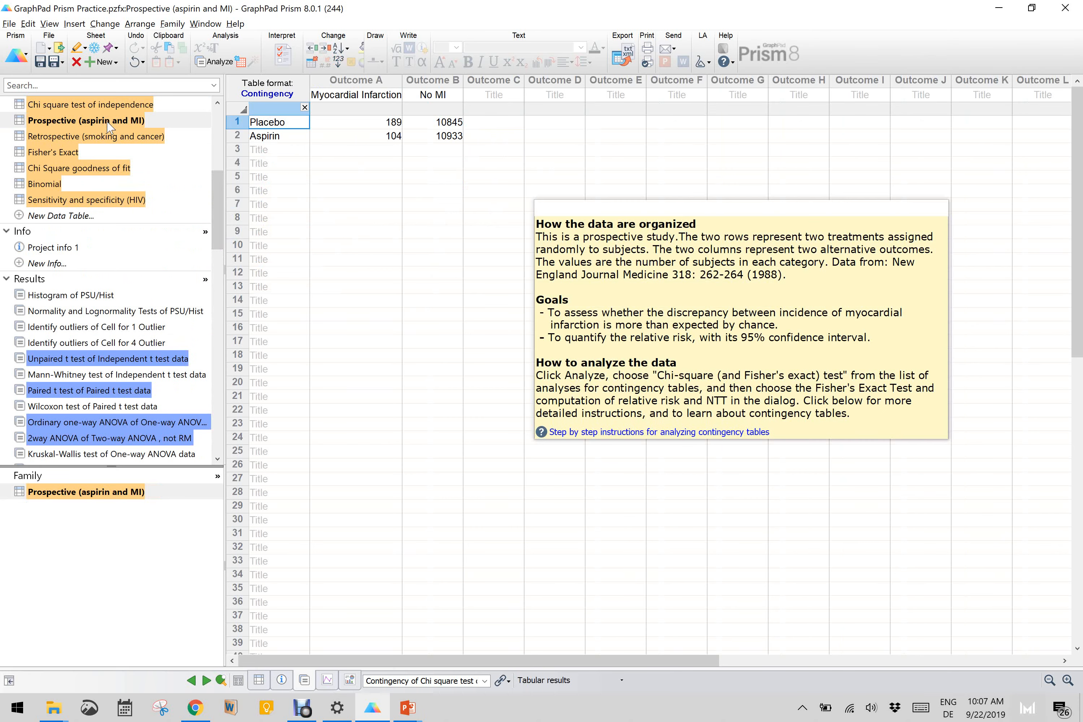
pyautogui.click(106, 105)
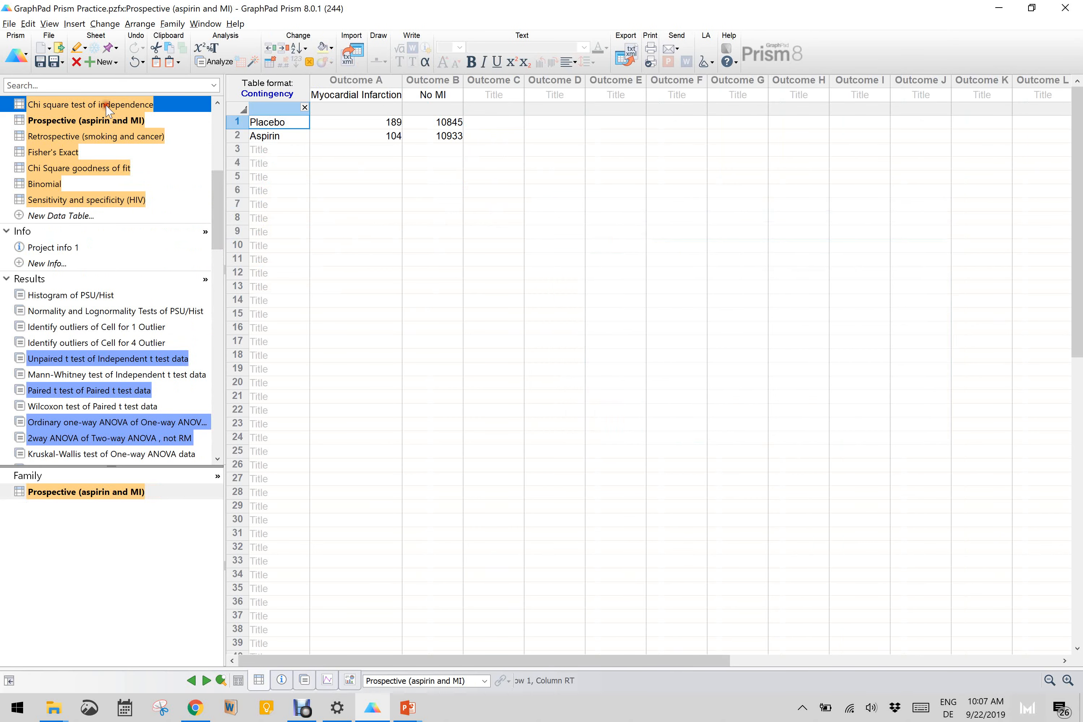
pyautogui.click(268, 91)
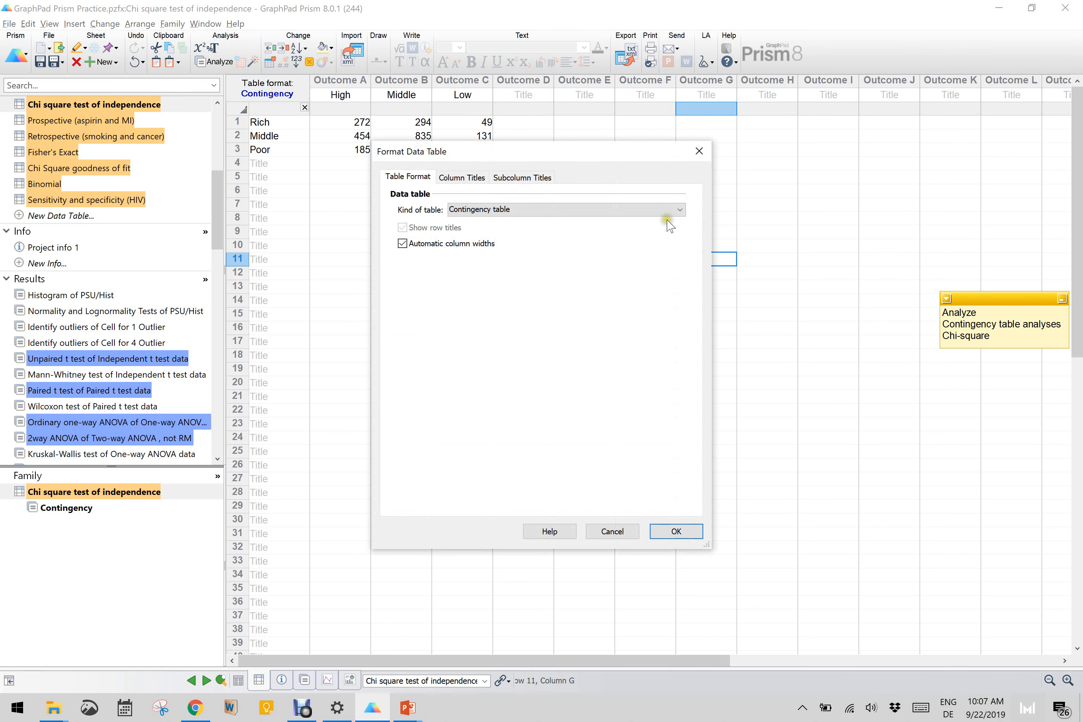
pyautogui.click(668, 210)
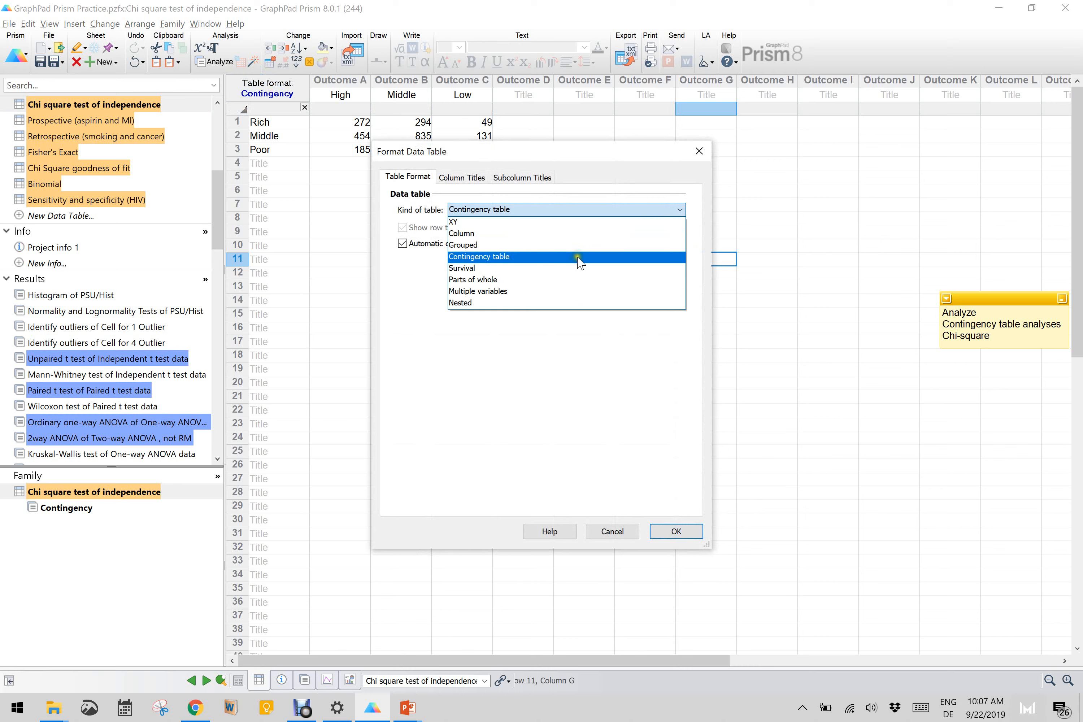
pyautogui.click(616, 535)
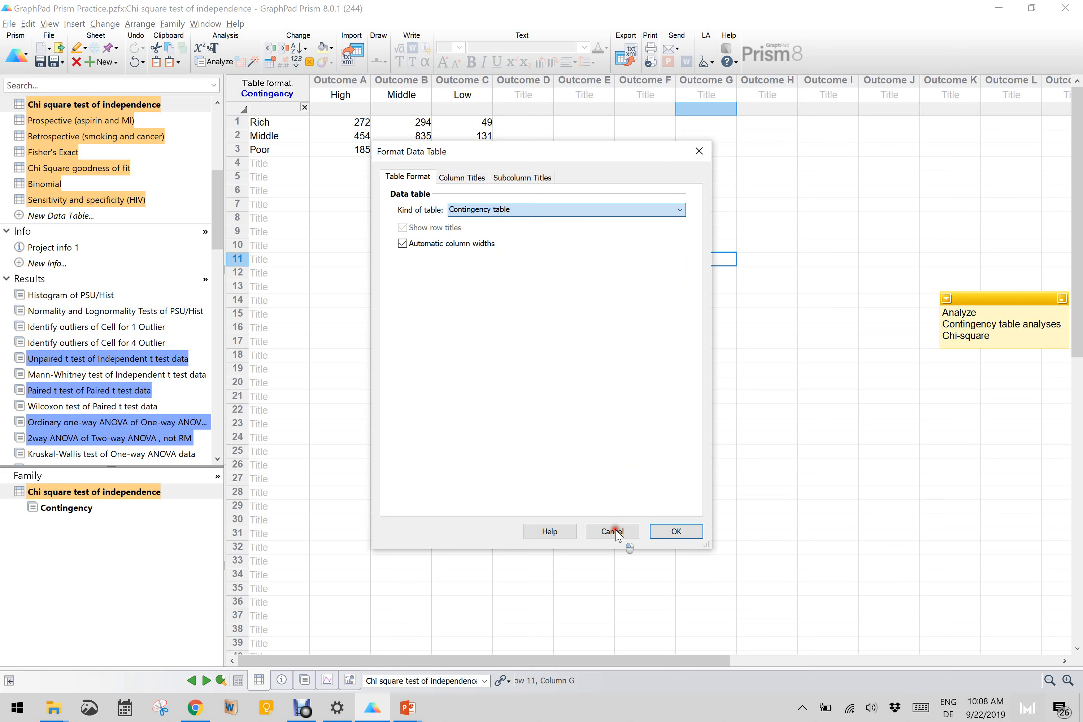
pyautogui.click(611, 531)
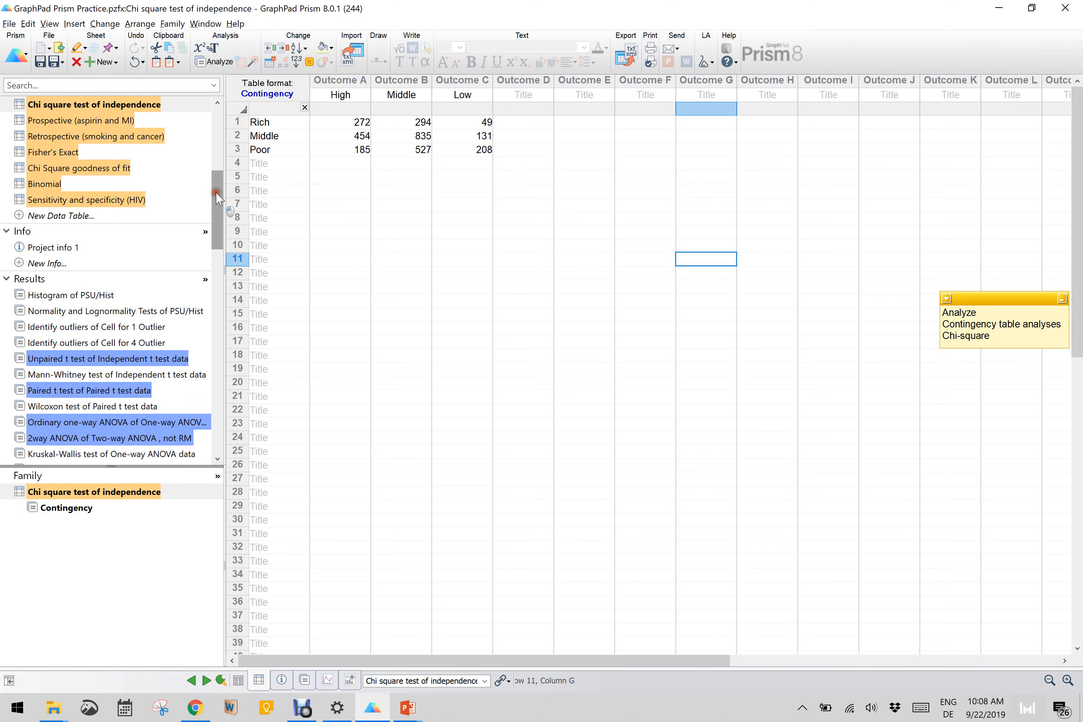
# Open the Prospective (aspirin and MI) data table and examine its outcome column titles and treatment row titles.
pyautogui.moveTo(216, 192); pyautogui.dragTo(216, 155)
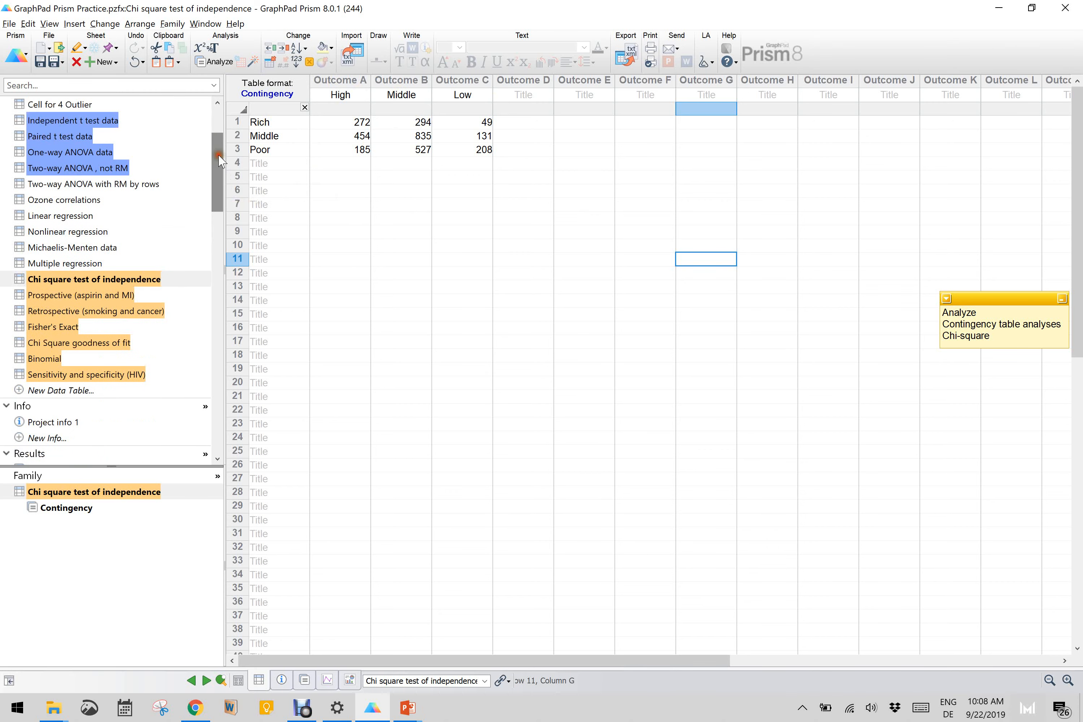
pyautogui.click(88, 298)
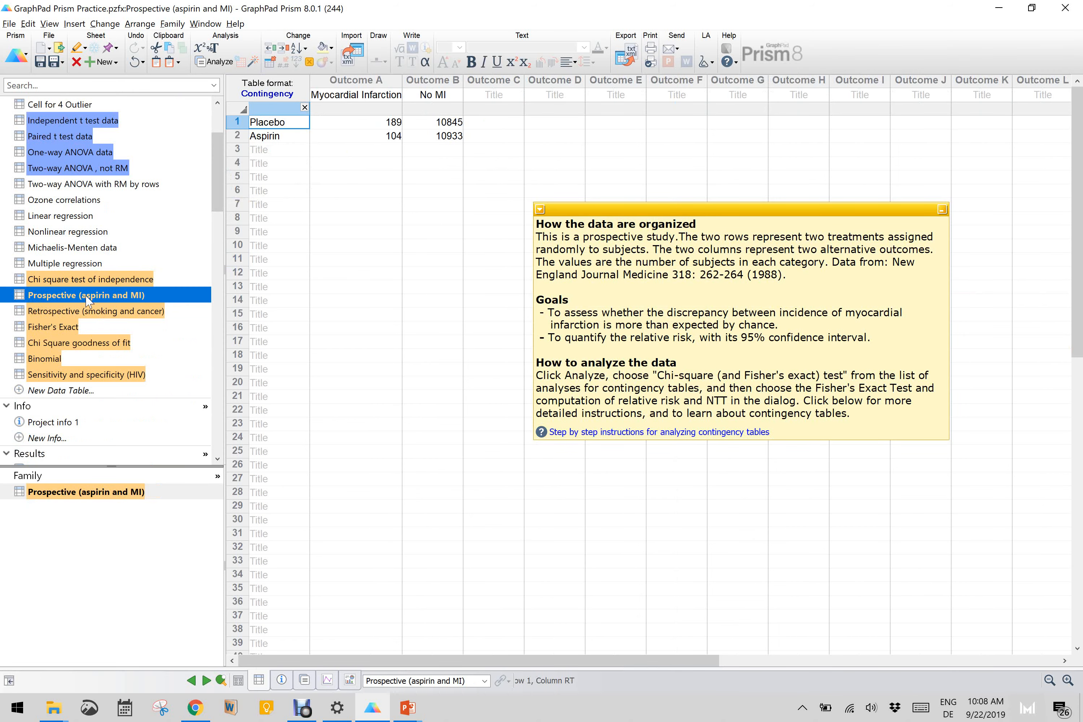
pyautogui.moveTo(86, 296)
pyautogui.click(369, 96)
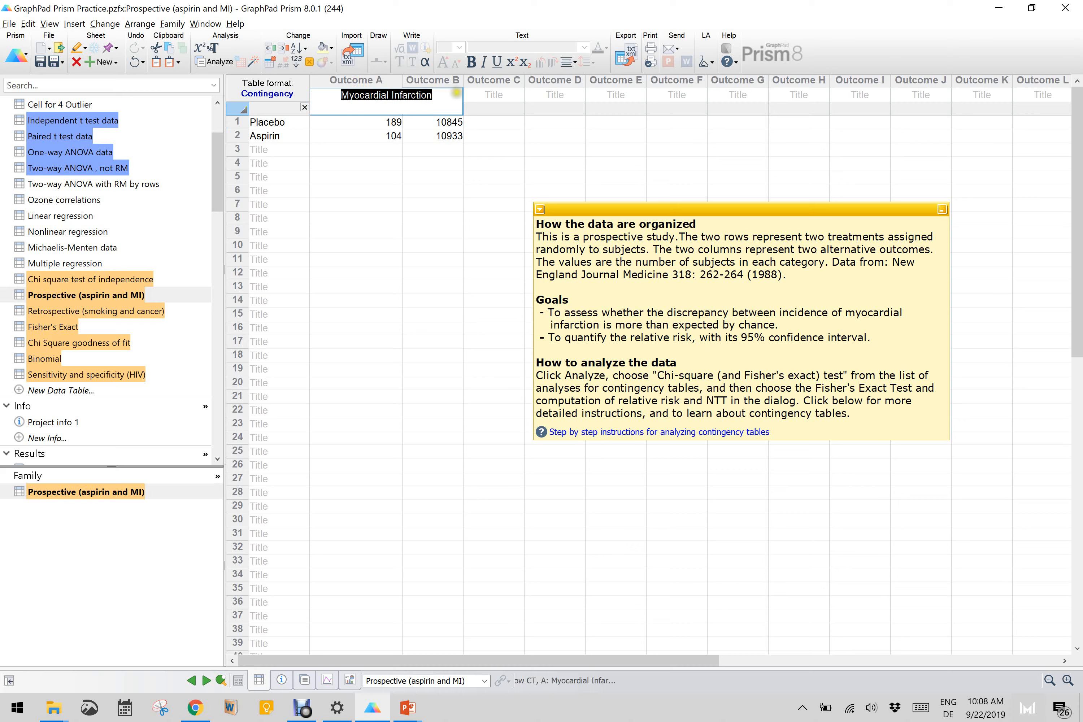
pyautogui.click(496, 99)
pyautogui.click(442, 96)
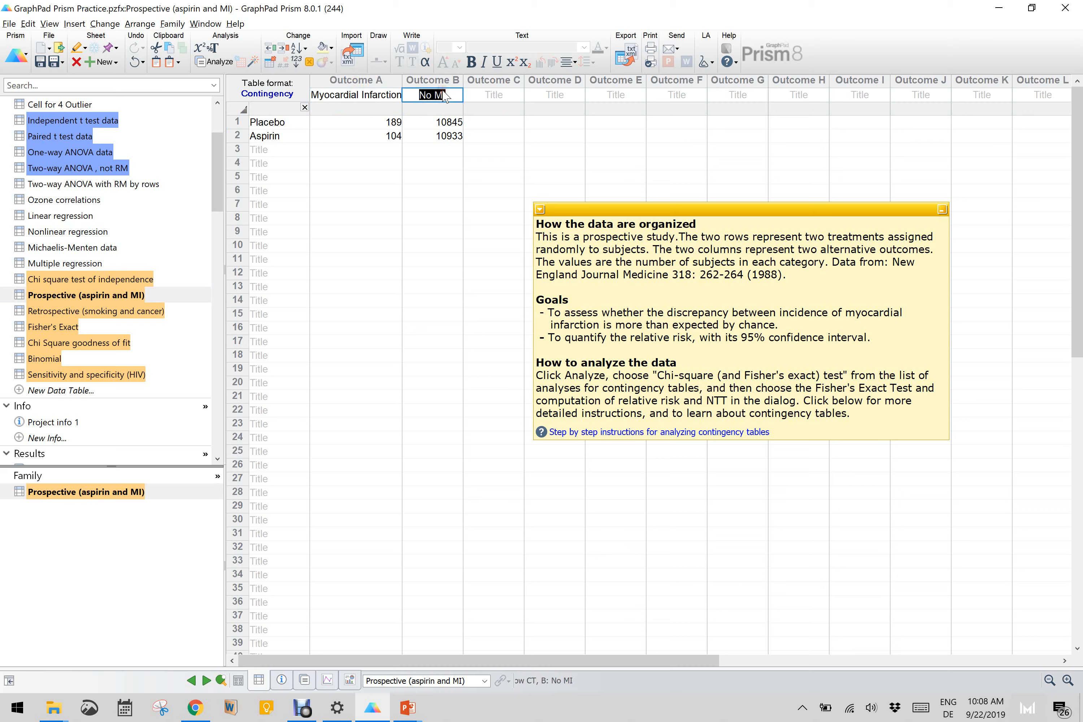
pyautogui.click(269, 124)
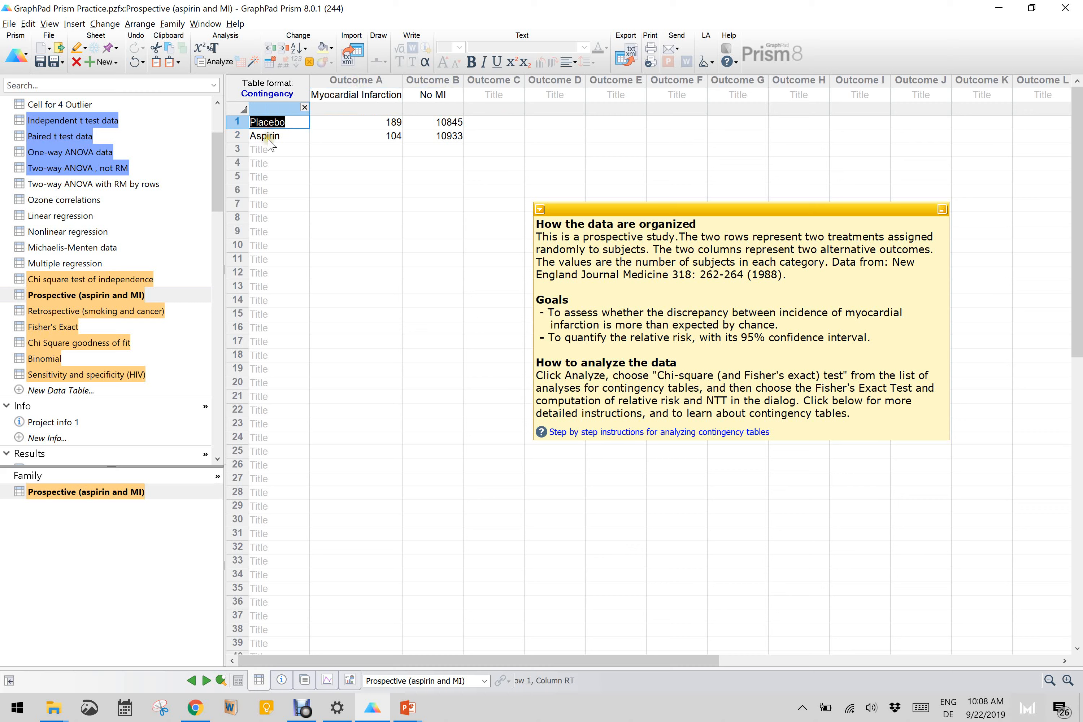
pyautogui.click(270, 139)
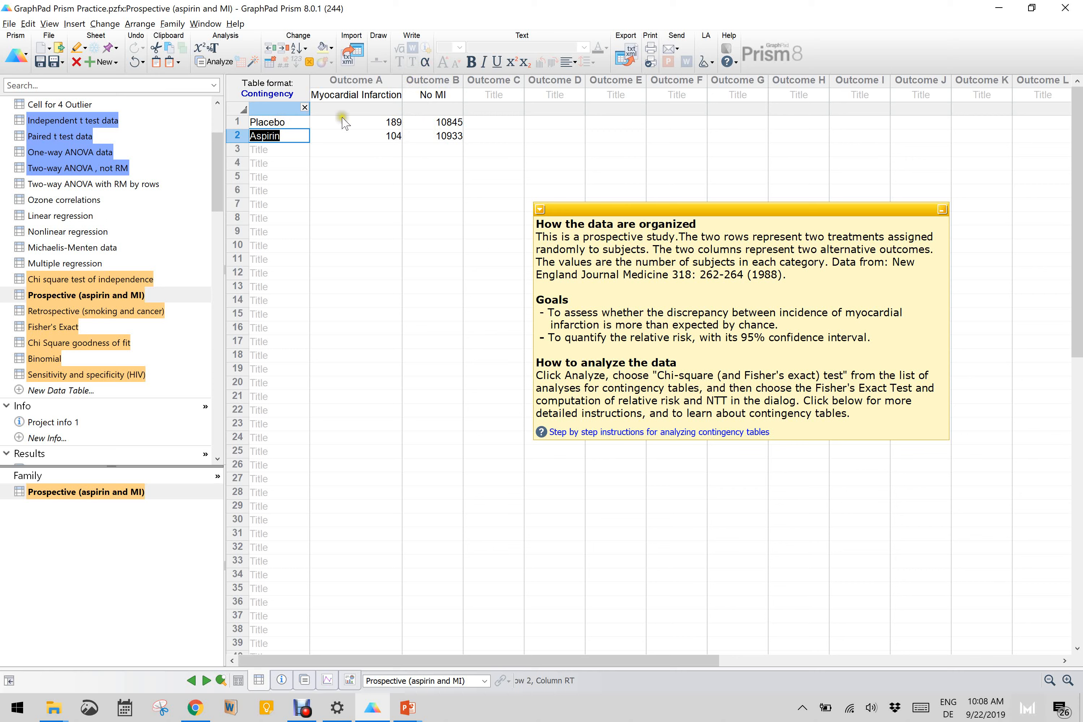
# Run Fisher's exact test on the Prospective (aspirin and MI) table, reporting relative risk and difference between proportions (attributable risk) and NNT.
pyautogui.click(214, 61)
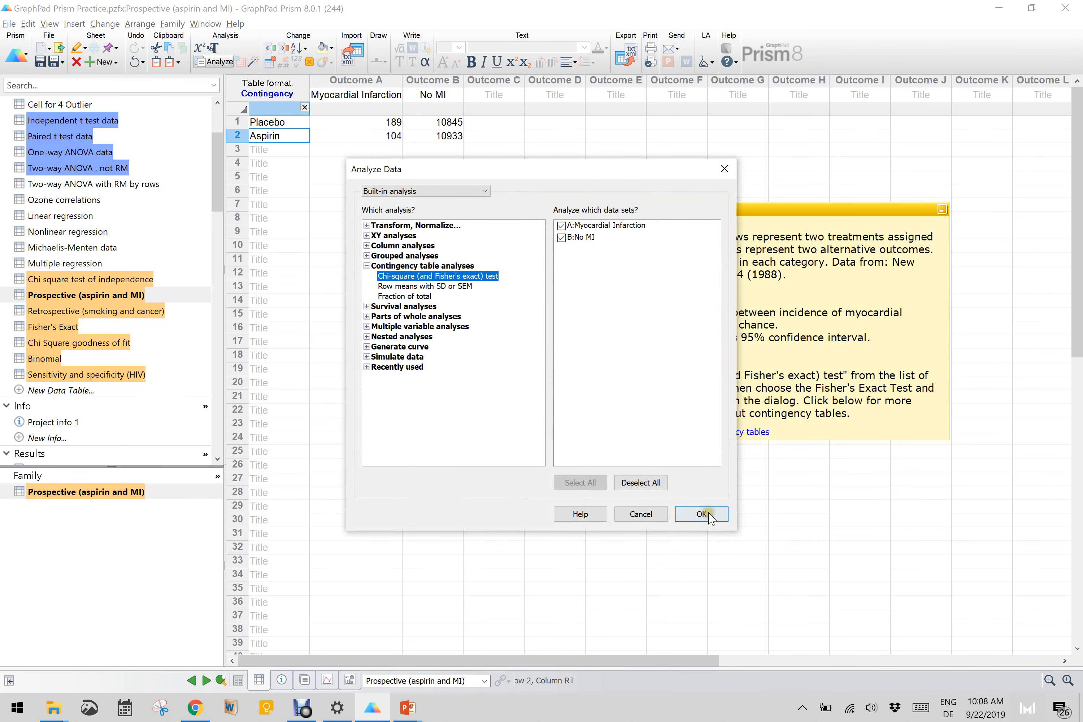
pyautogui.click(706, 515)
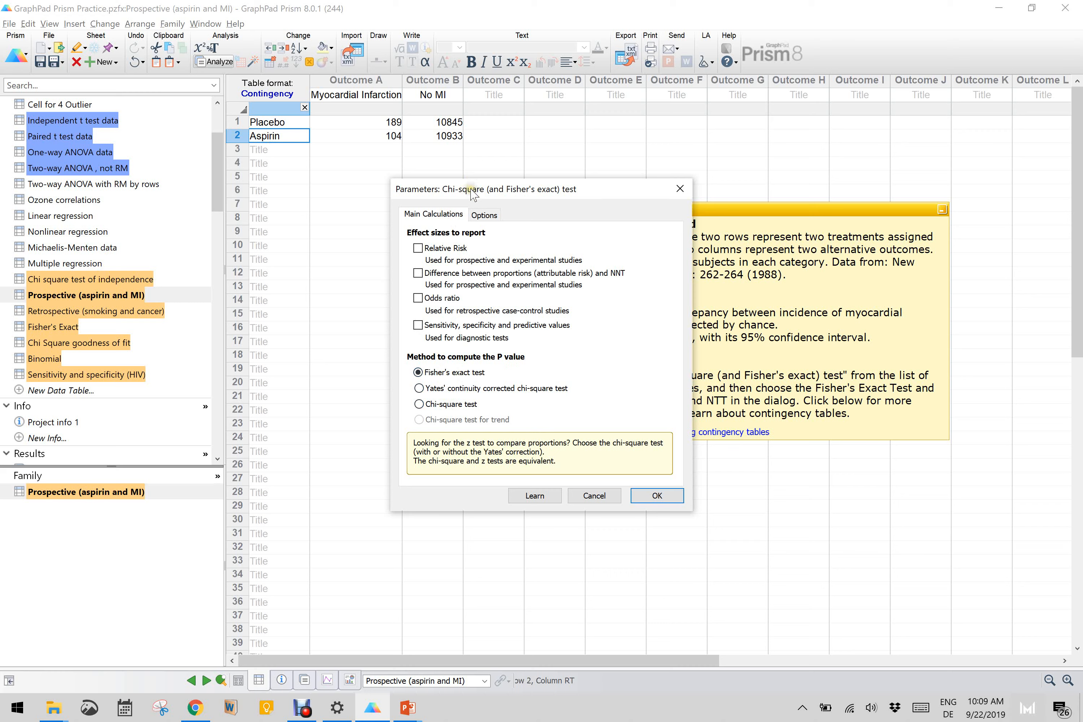
pyautogui.moveTo(471, 192); pyautogui.dragTo(380, 213)
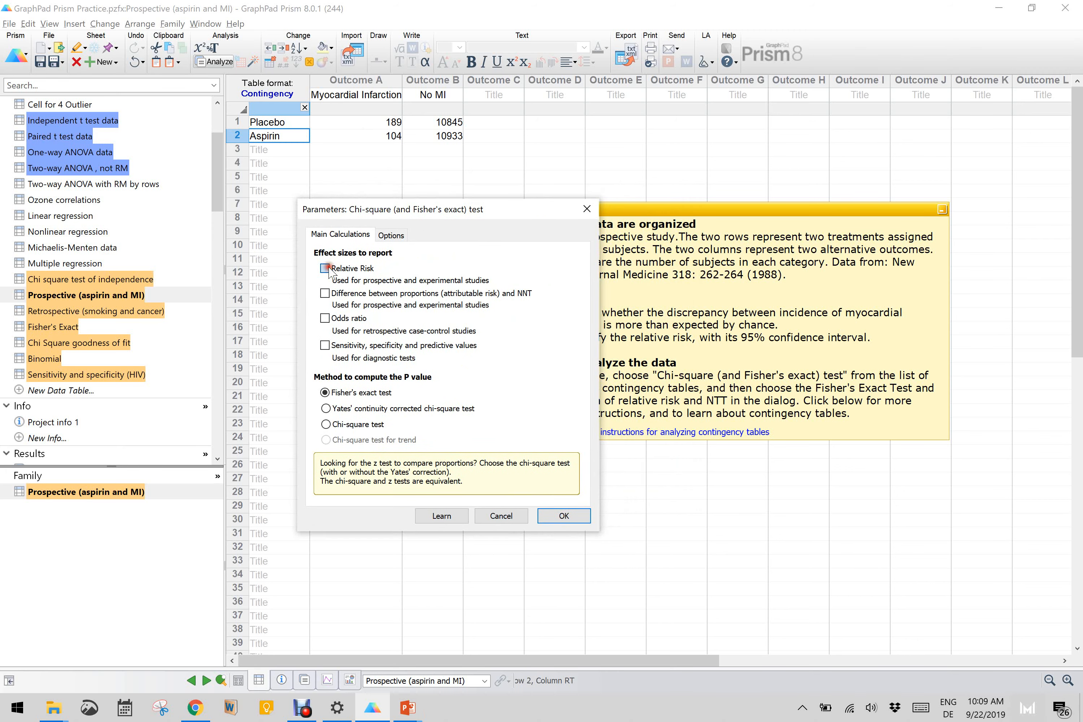
pyautogui.click(324, 293)
pyautogui.click(523, 293)
pyautogui.click(565, 515)
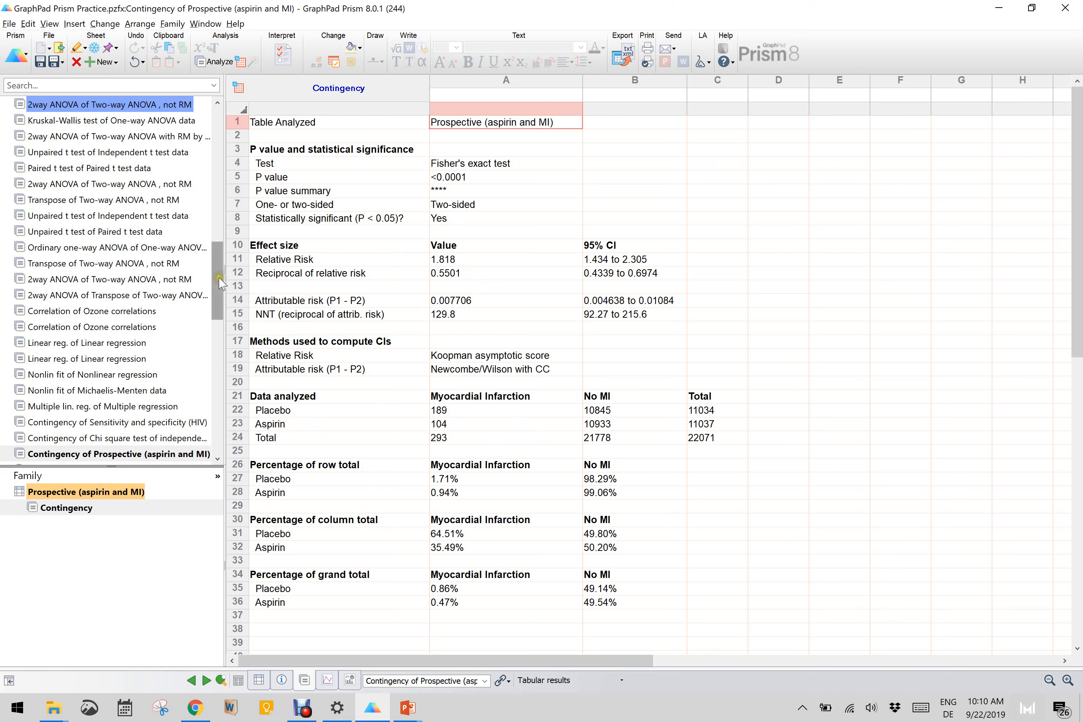
# Correct the abbreviation after "Relative Risk" to NNT in the purple note of the Retrospective (smoking and cancer) data table.
pyautogui.moveTo(219, 282); pyautogui.dragTo(221, 182)
pyautogui.click(103, 263)
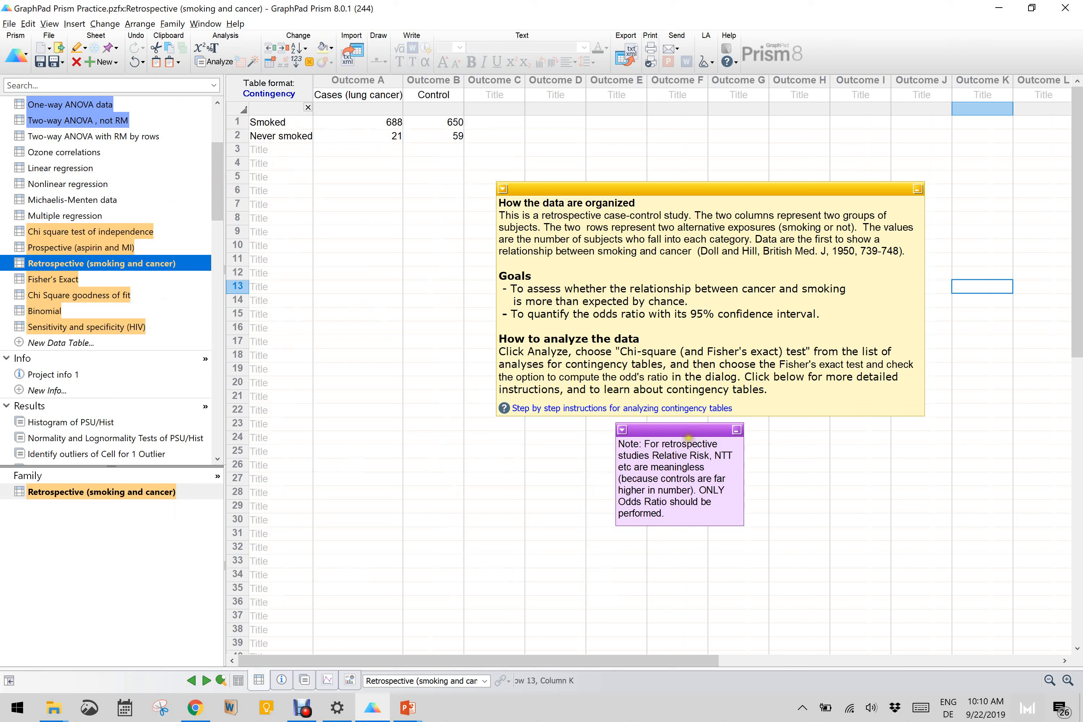
pyautogui.click(726, 454)
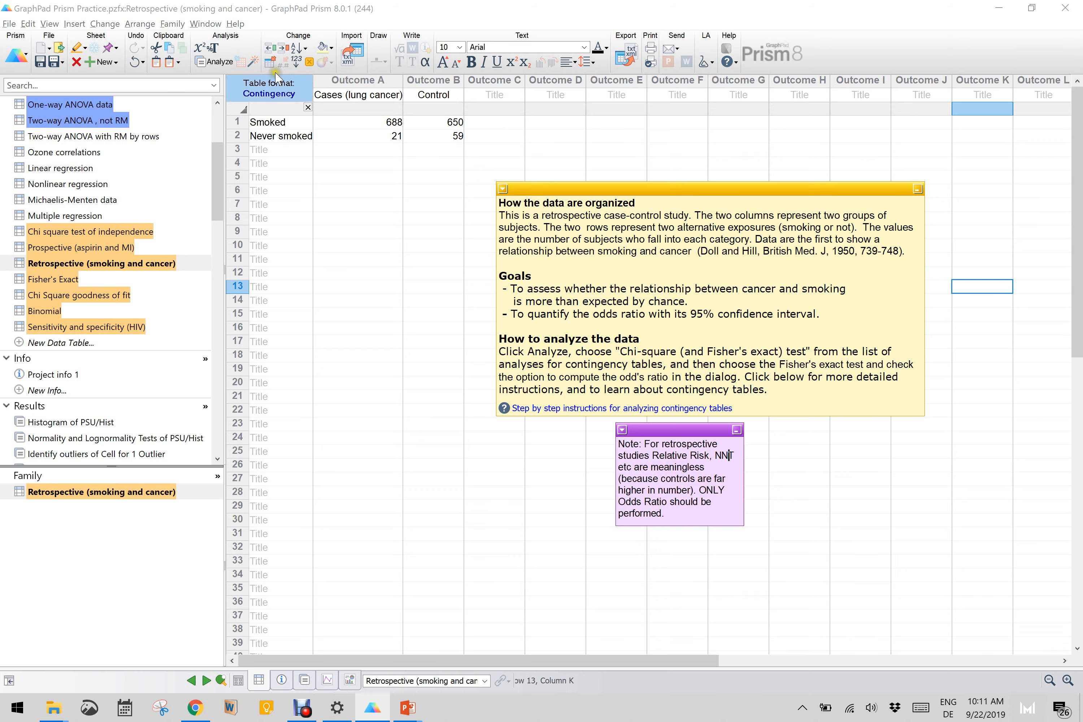
# Run Fisher's exact test on the Retrospective (smoking and cancer) table, reporting only the odds ratio as effect size.
pyautogui.click(216, 62)
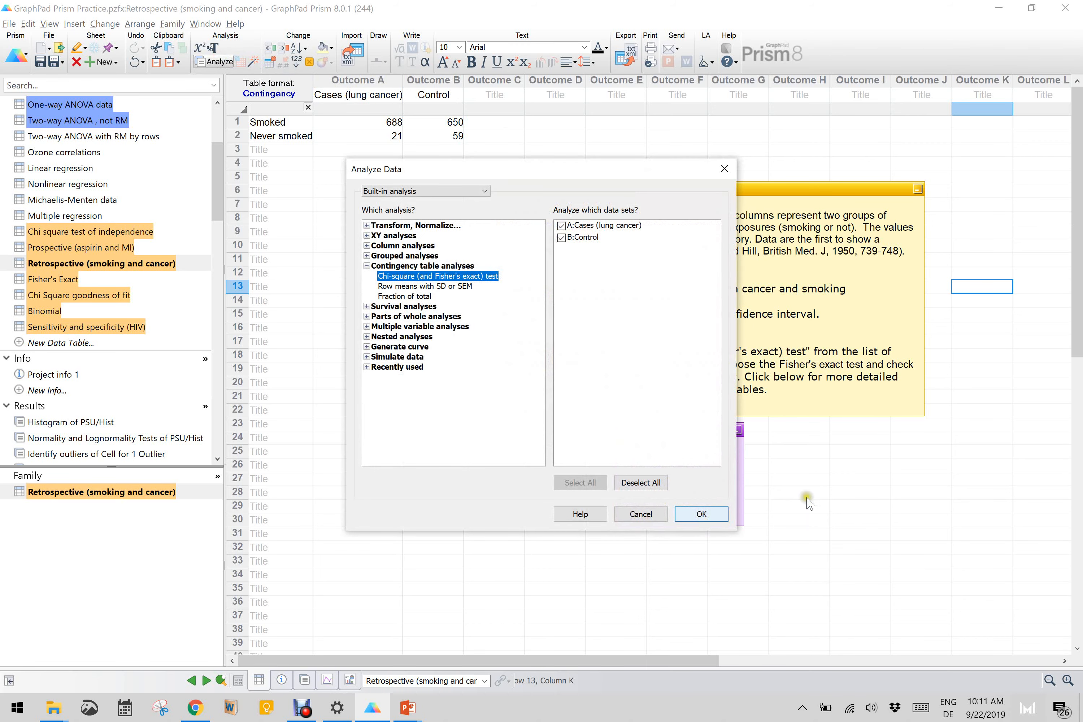
pyautogui.click(707, 516)
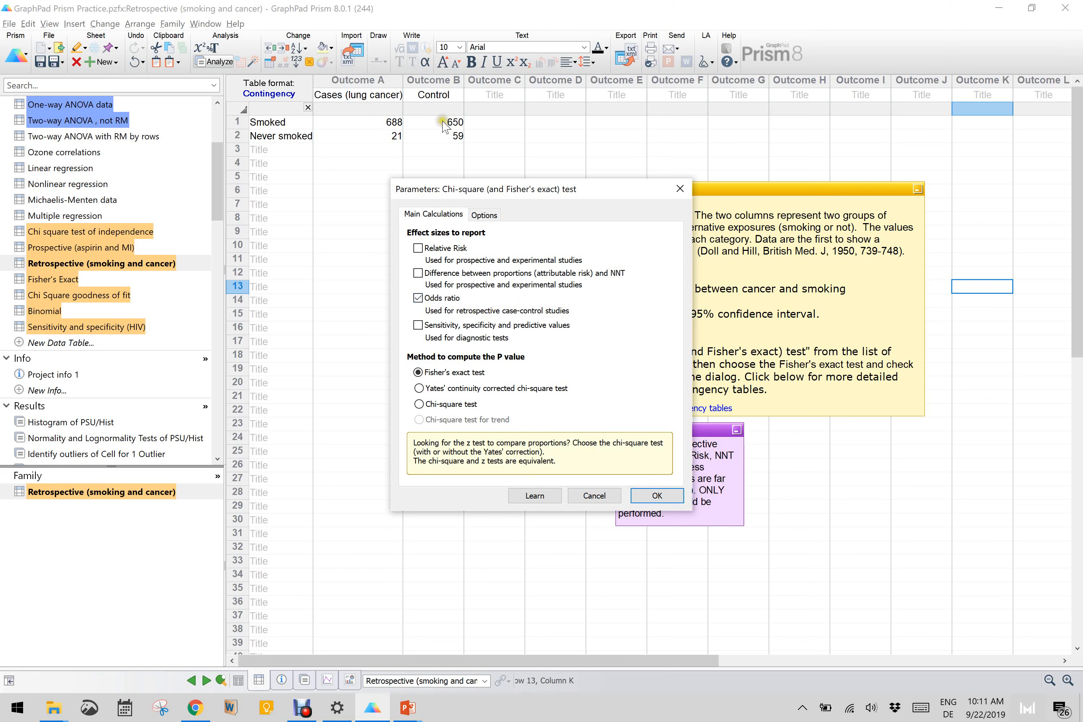
pyautogui.click(657, 495)
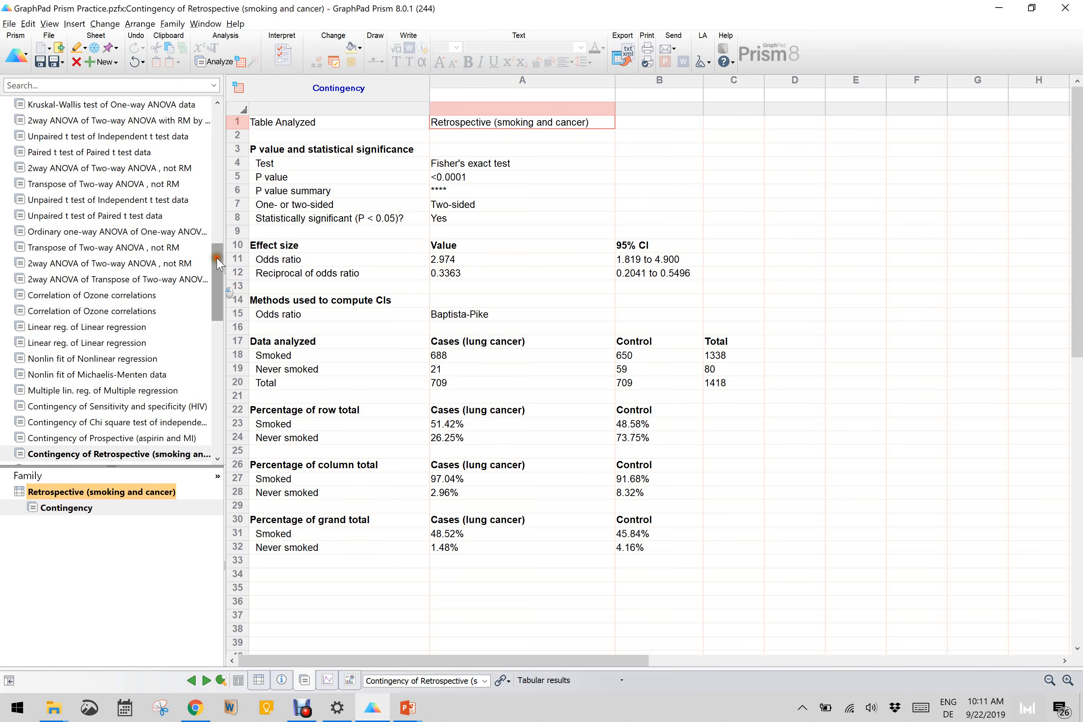
# Run Fisher's exact test on the Fisher's Exact data table without any effect sizes, and check the P value summary.
pyautogui.moveTo(215, 274); pyautogui.dragTo(223, 176)
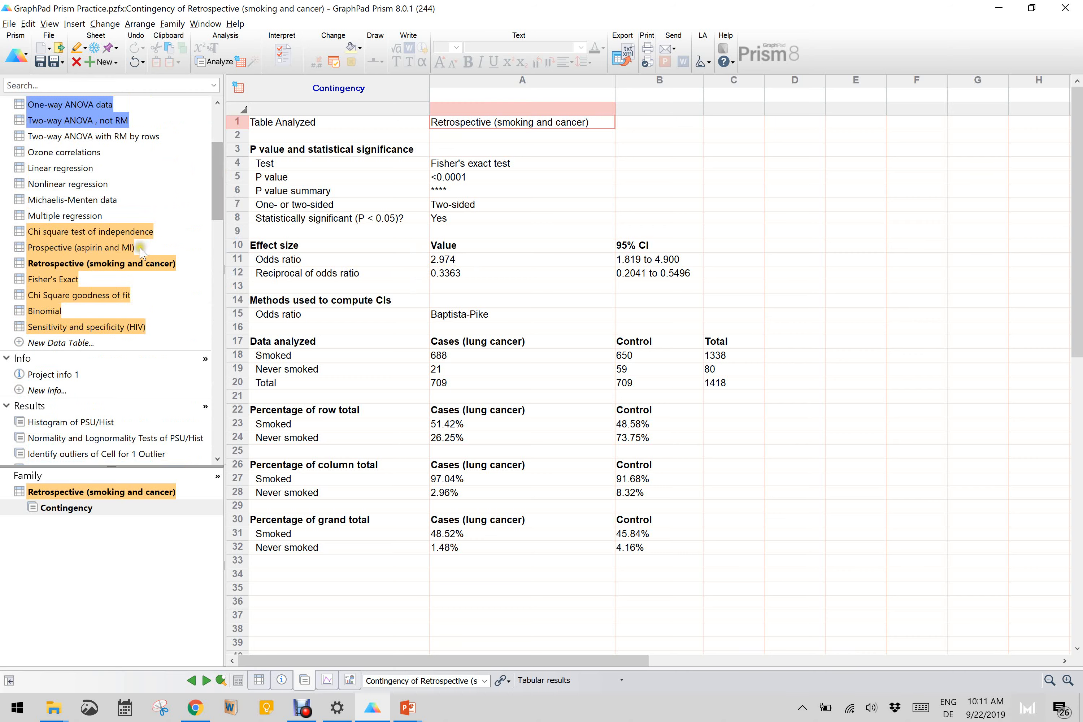
pyautogui.click(65, 280)
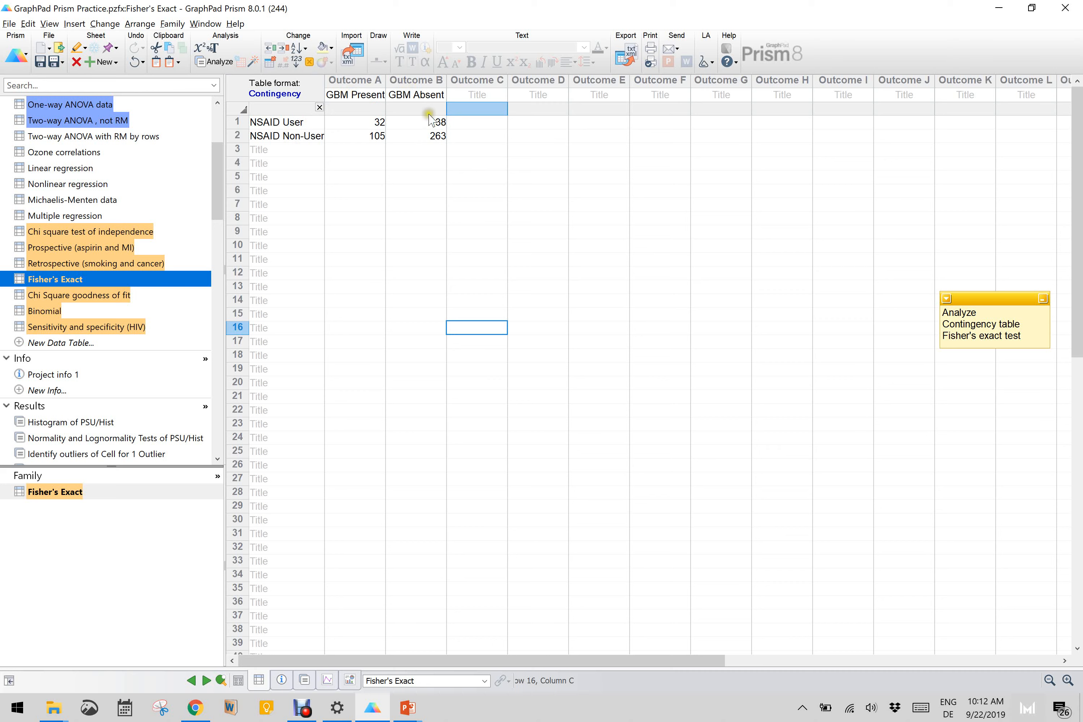
pyautogui.click(217, 62)
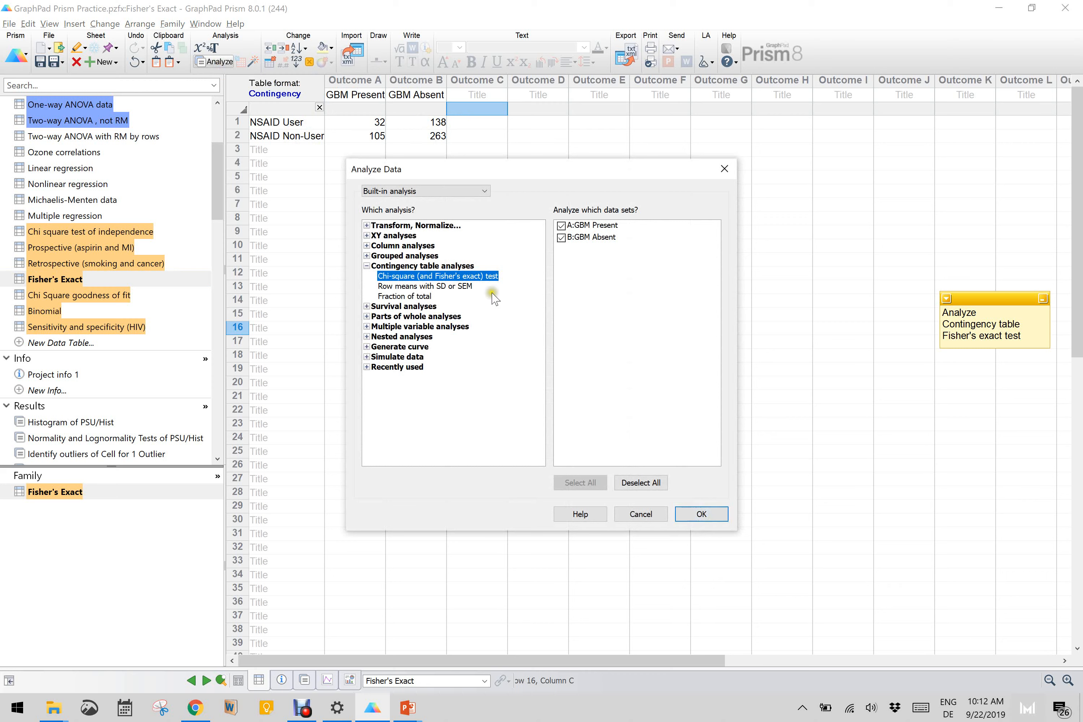
pyautogui.click(696, 511)
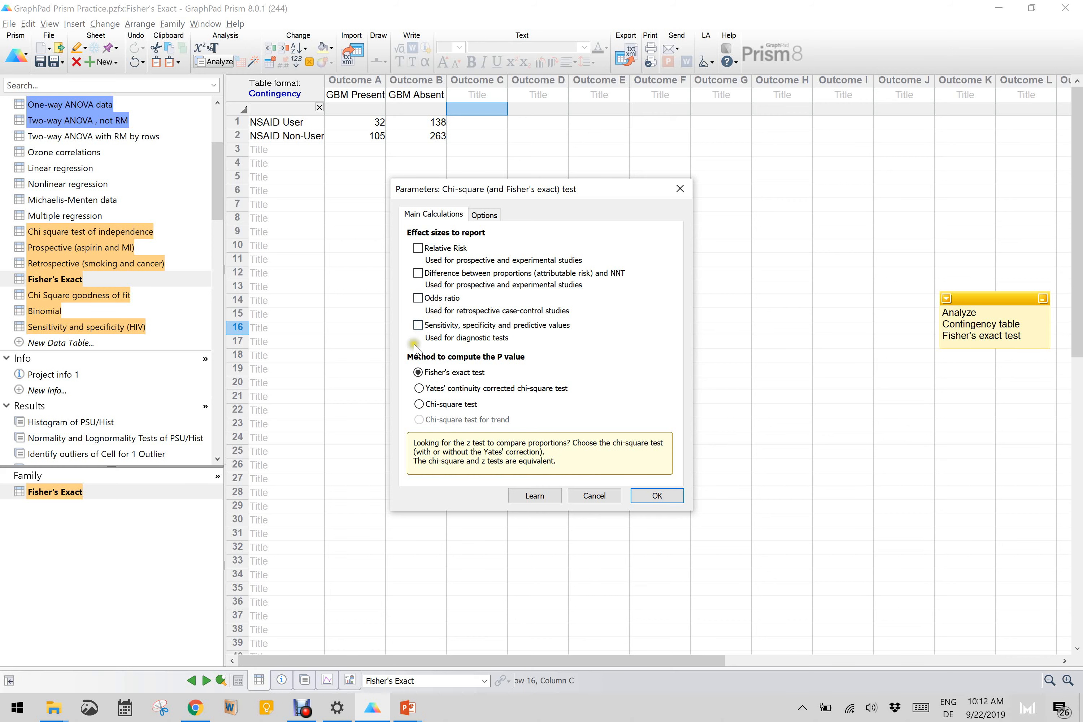
pyautogui.click(666, 496)
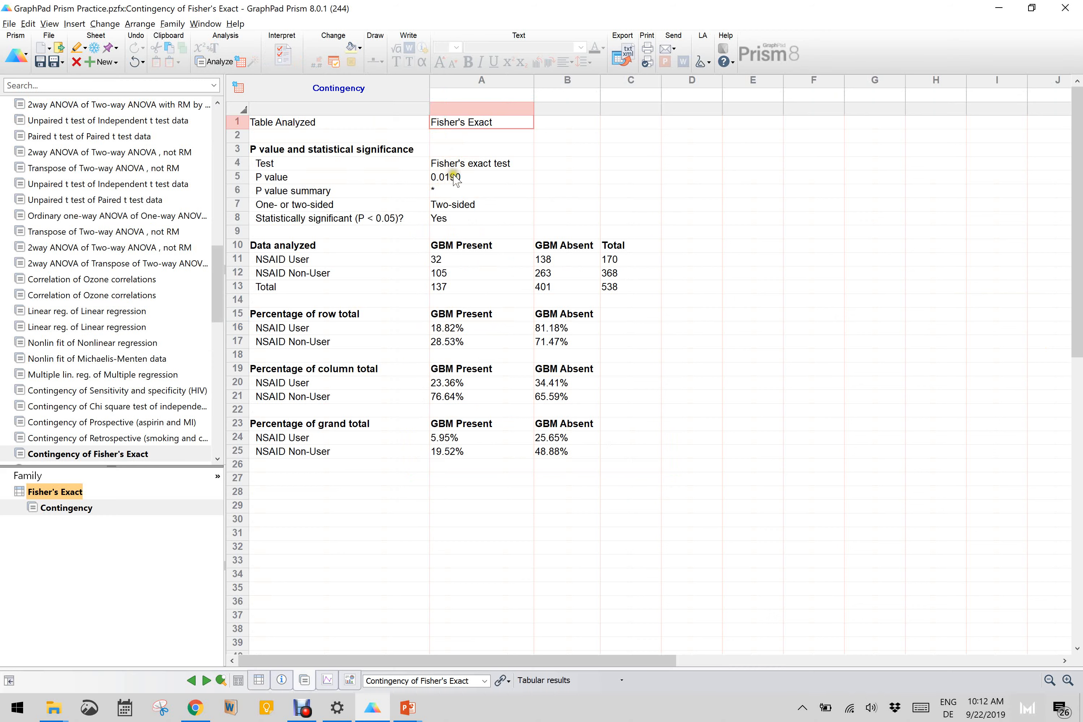
pyautogui.click(440, 192)
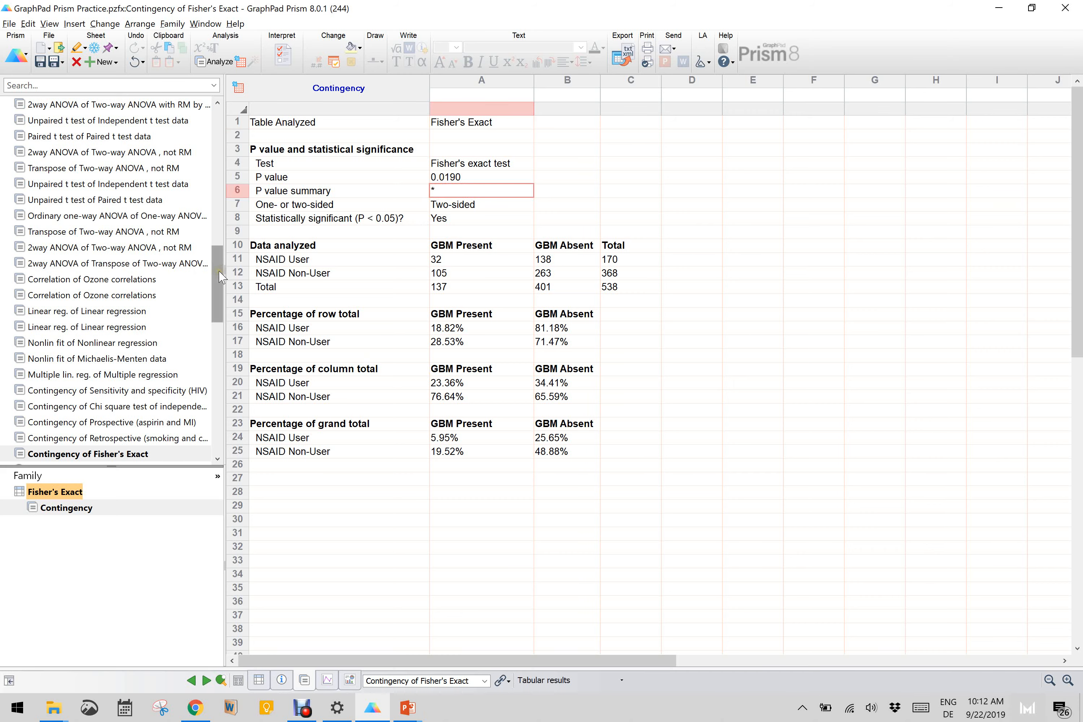
pyautogui.moveTo(218, 275); pyautogui.dragTo(228, 165)
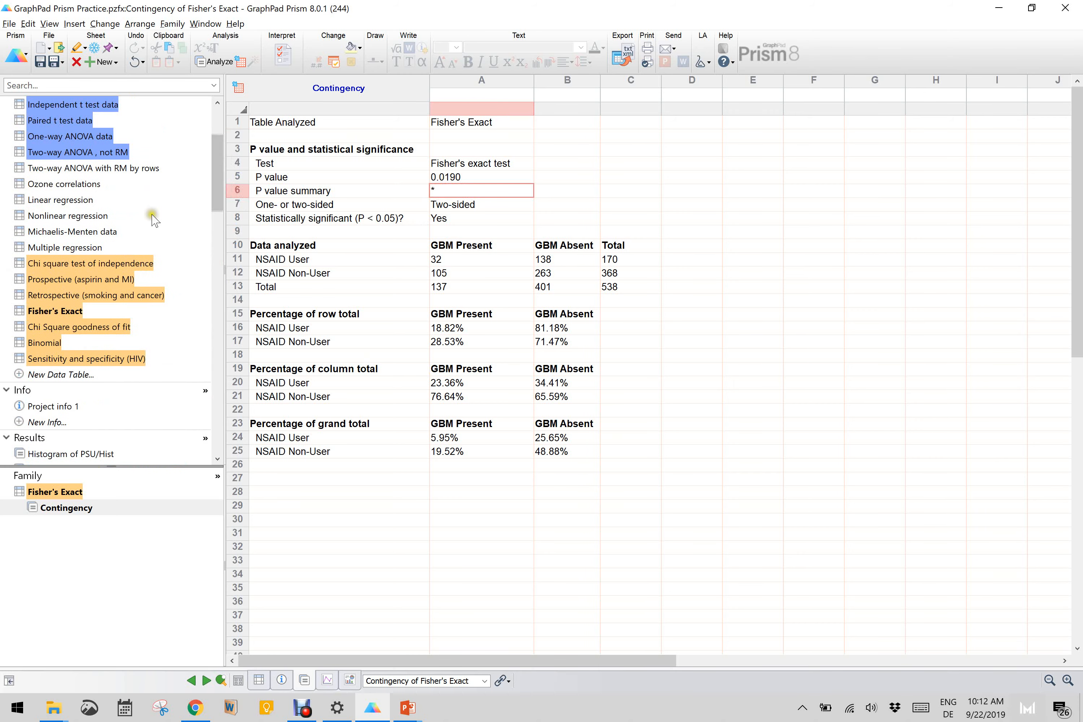
# Open the Chi Square goodness of fit data table and review the available kinds of table in its format settings.
pyautogui.click(71, 327)
pyautogui.click(74, 328)
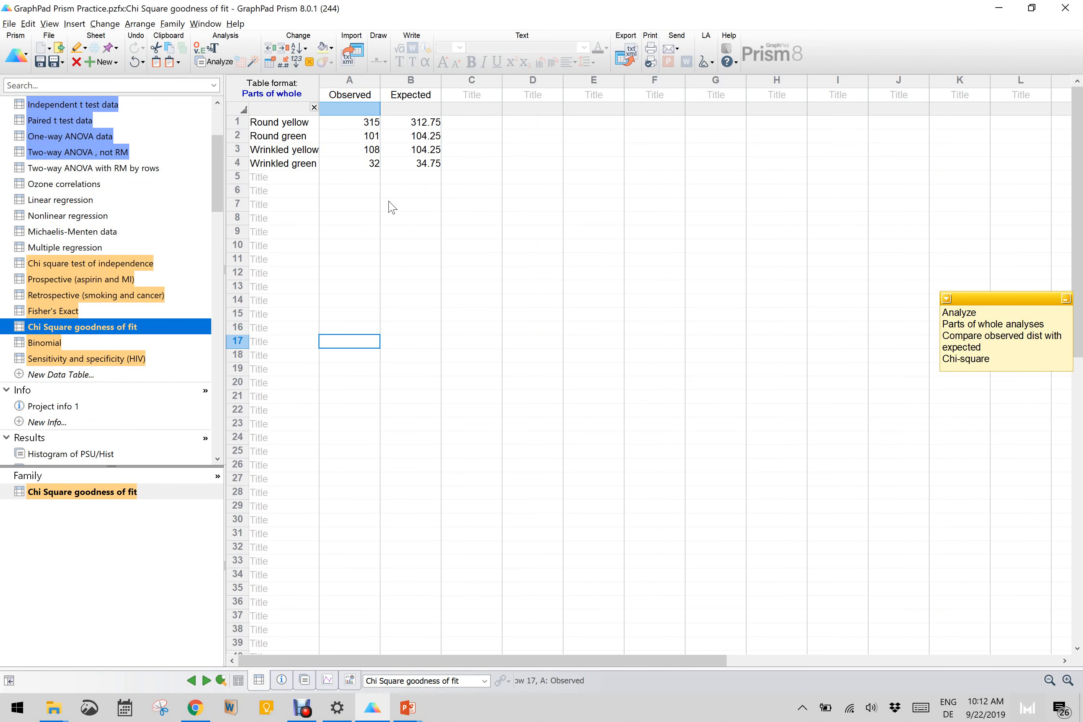
pyautogui.click(270, 95)
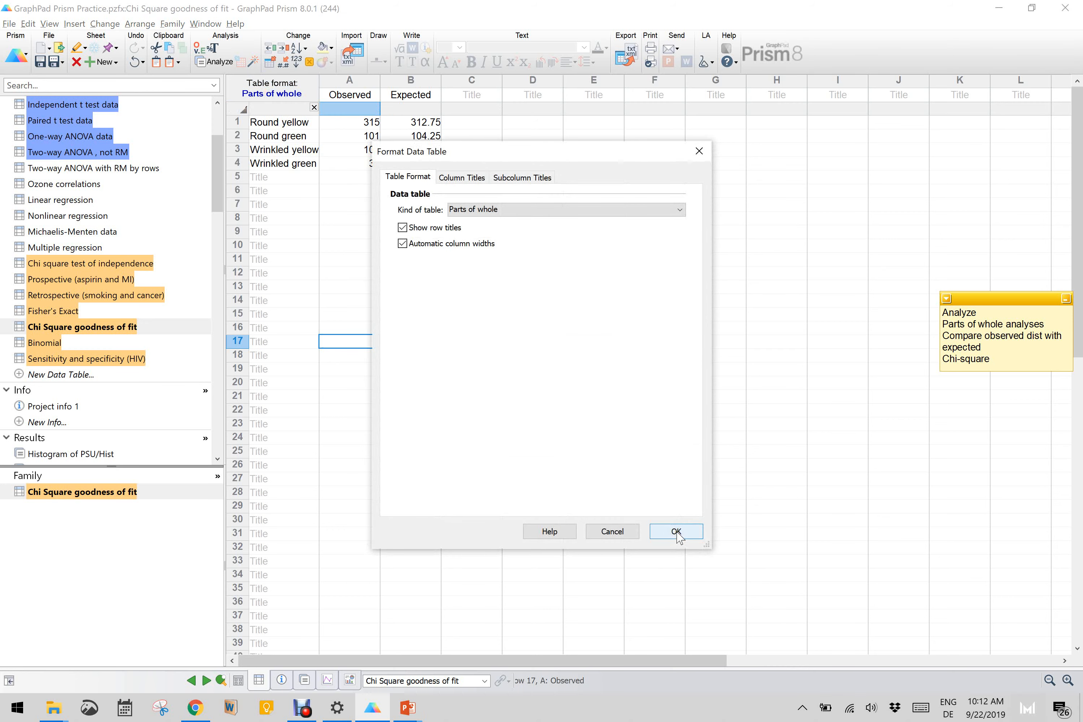
pyautogui.click(659, 210)
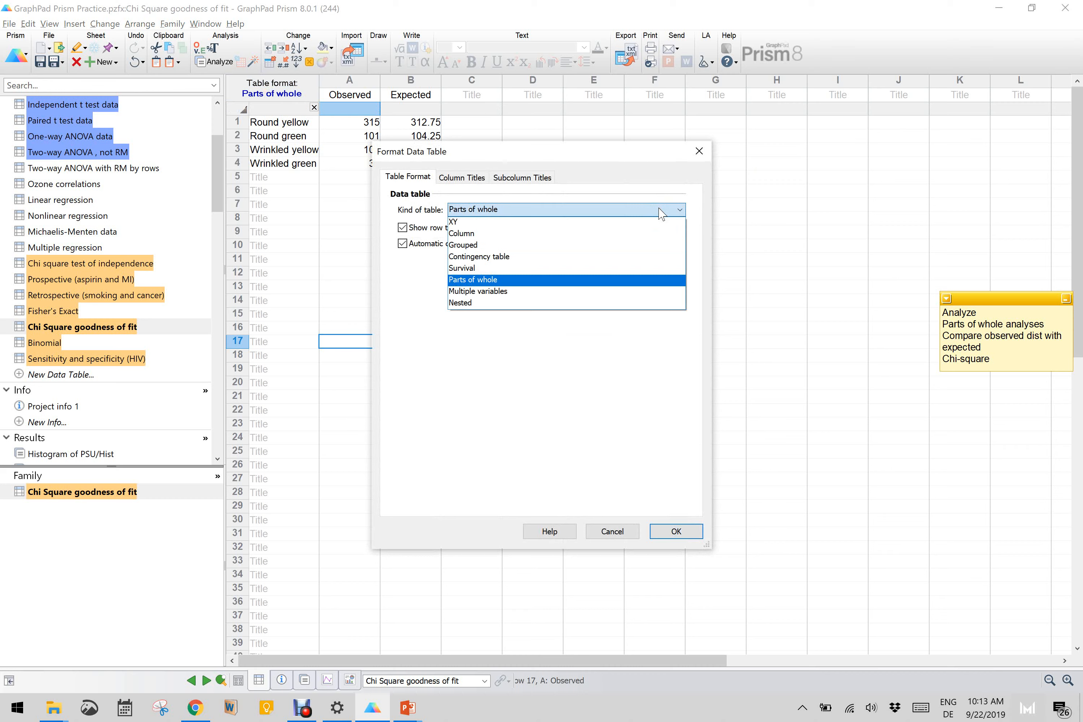
pyautogui.click(616, 535)
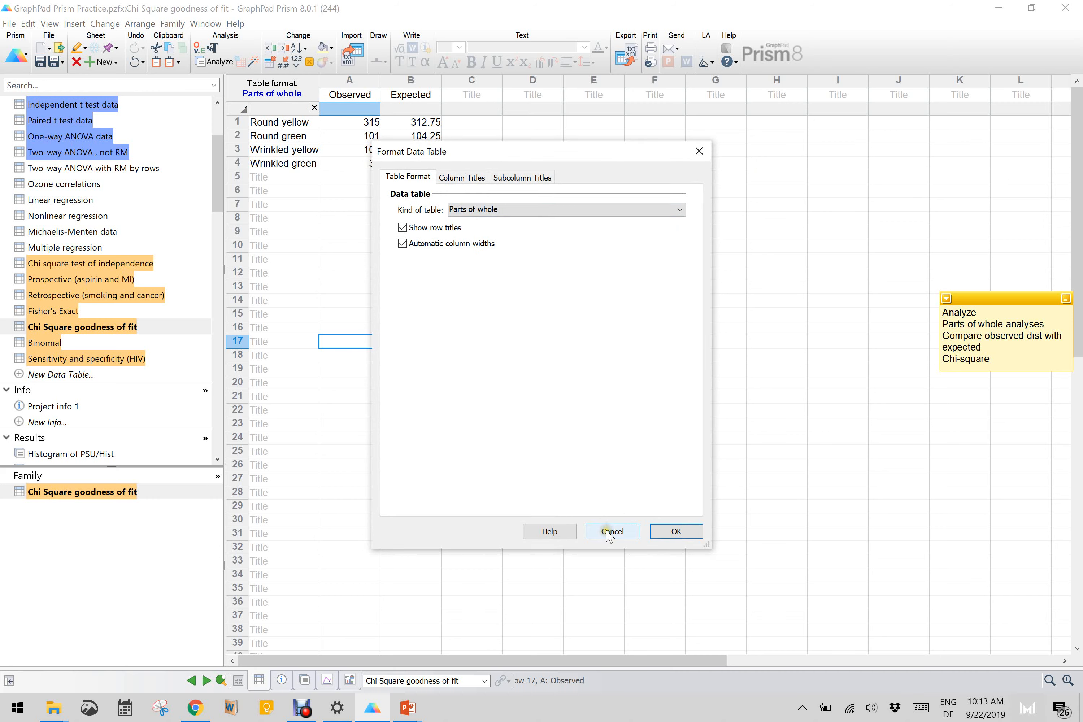
pyautogui.click(608, 532)
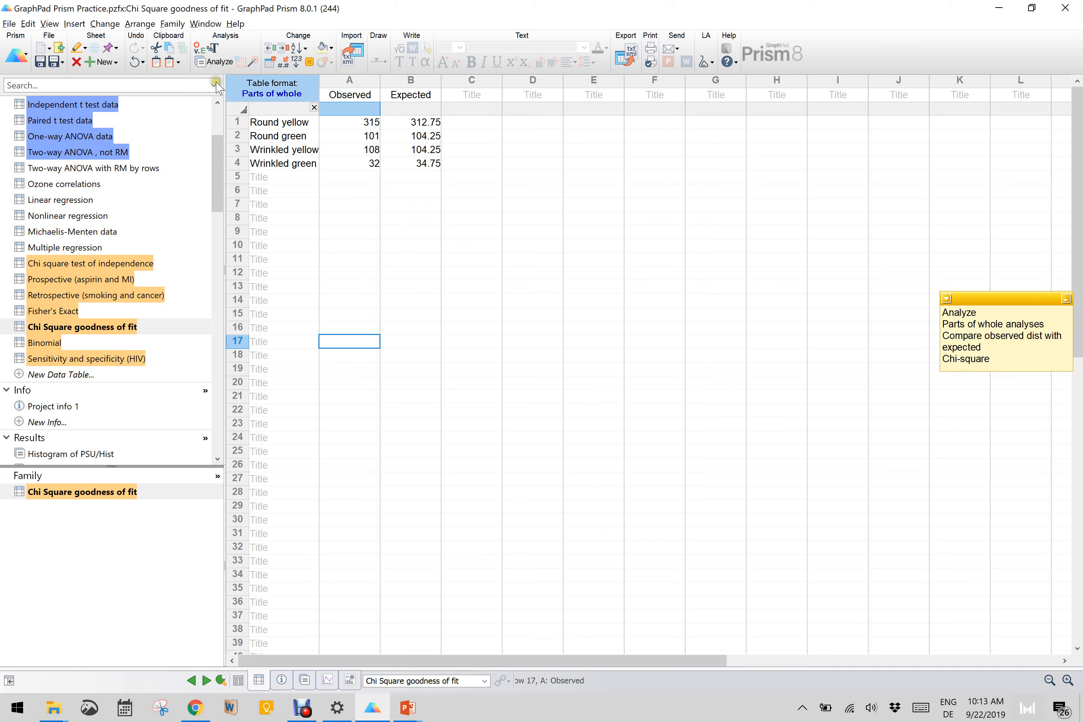
# Create a Parts of whole pie graph of the observed data in the Chi Square goodness of fit table.
pyautogui.click(104, 61)
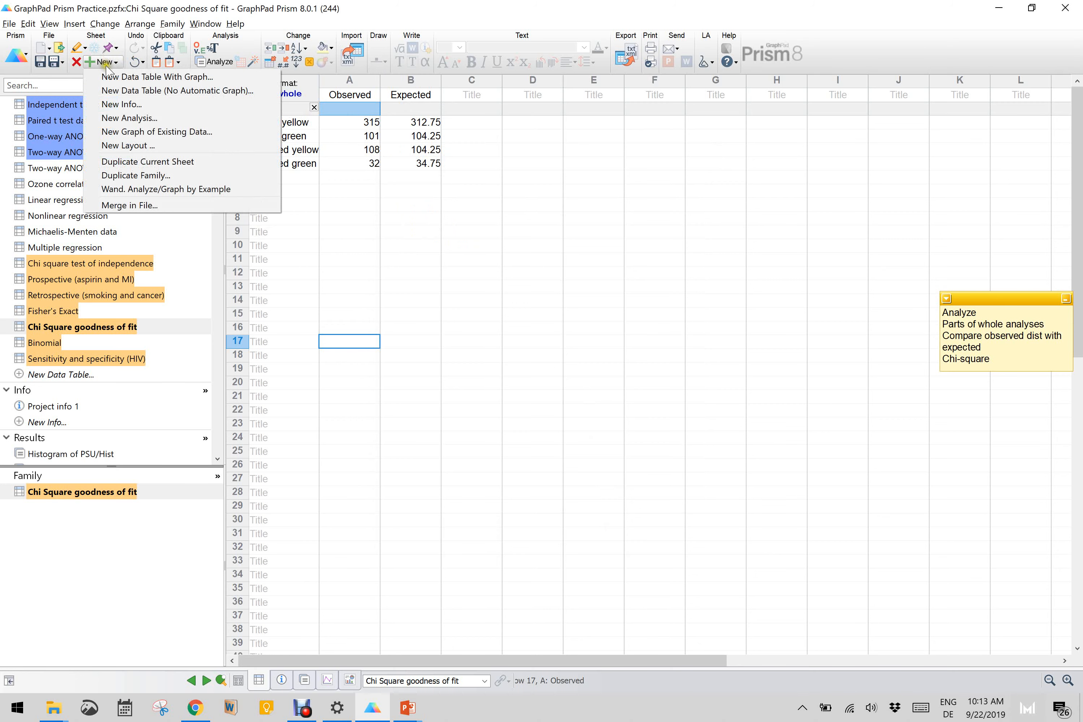
pyautogui.click(127, 133)
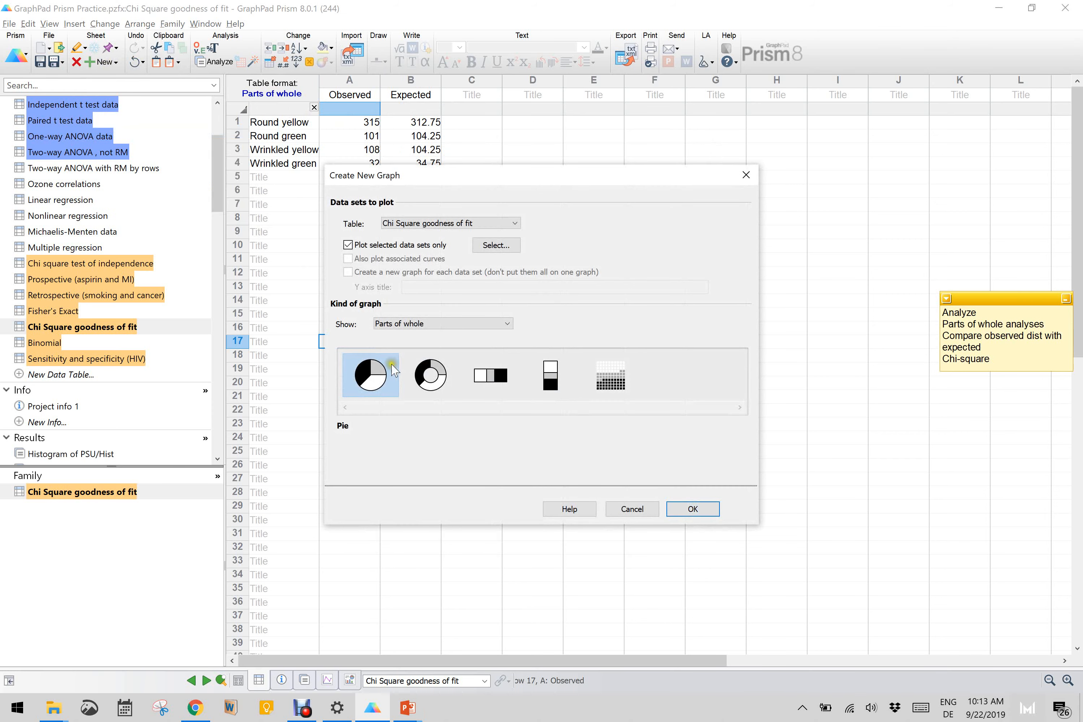
pyautogui.click(375, 370)
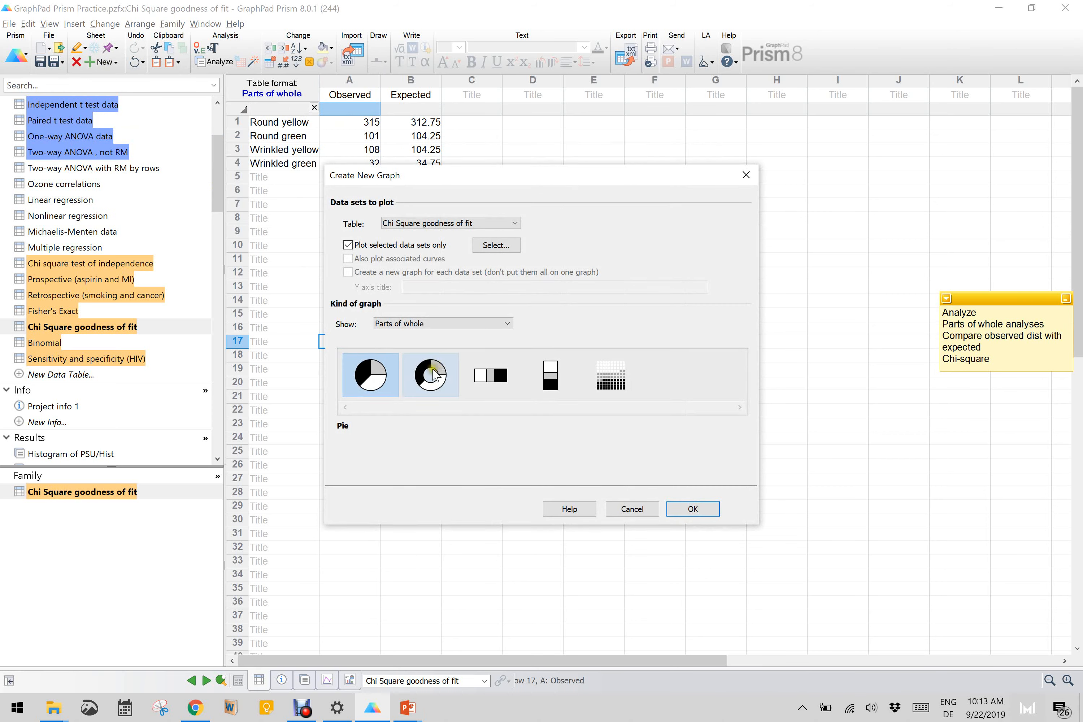
pyautogui.click(375, 373)
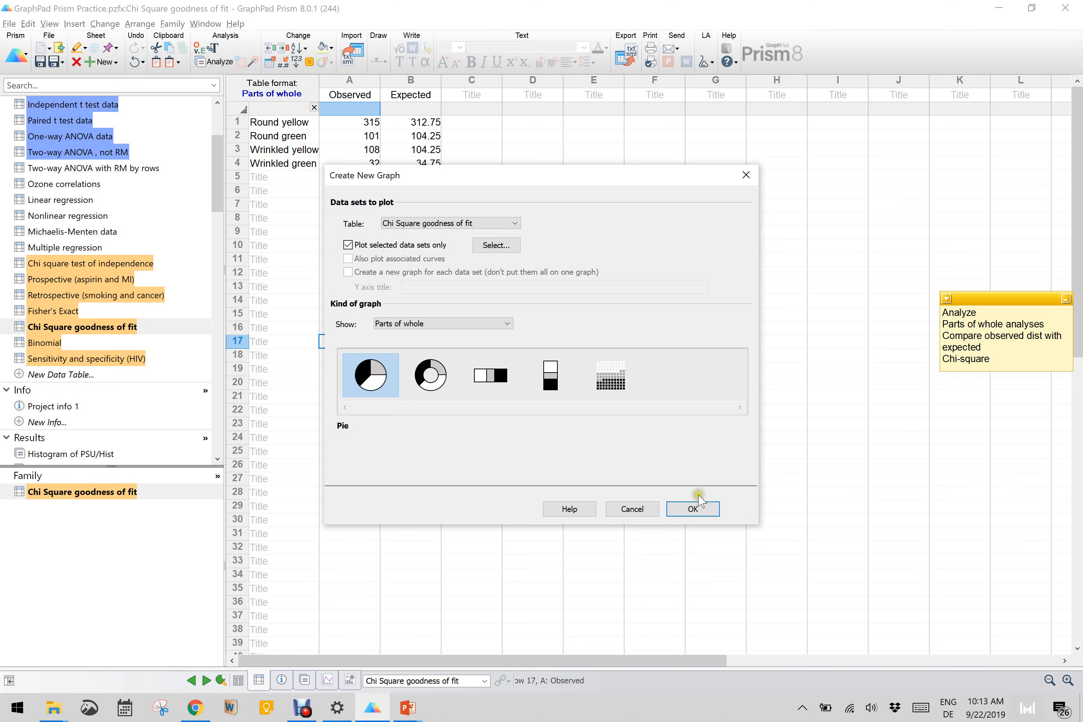
pyautogui.click(702, 511)
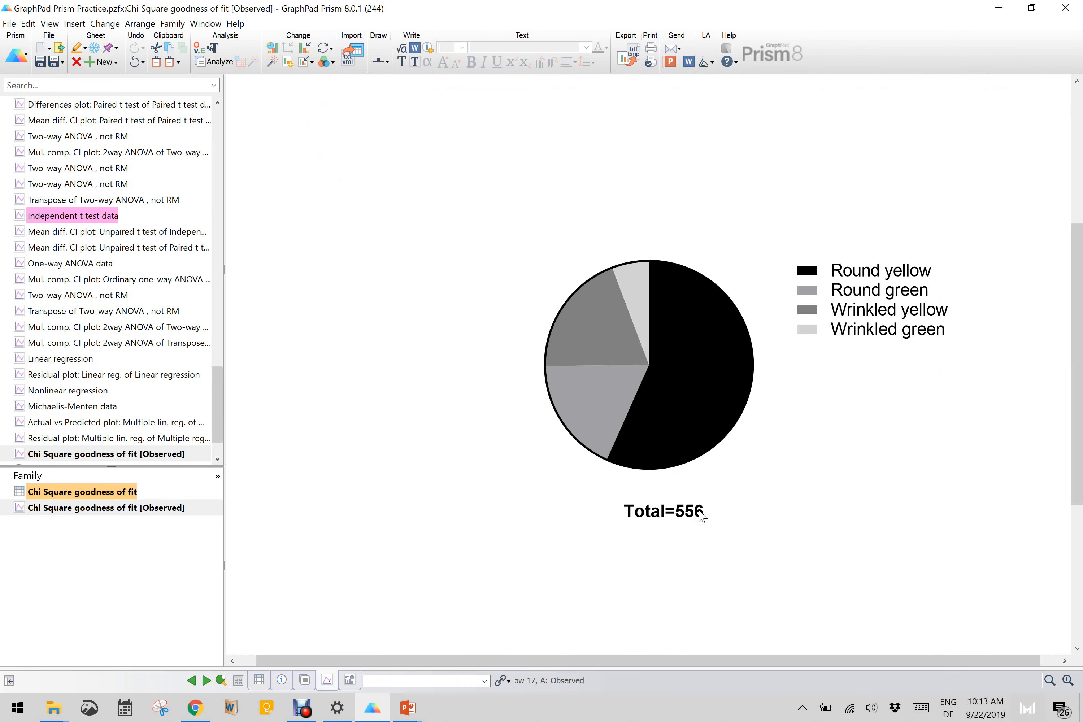
pyautogui.moveTo(691, 307)
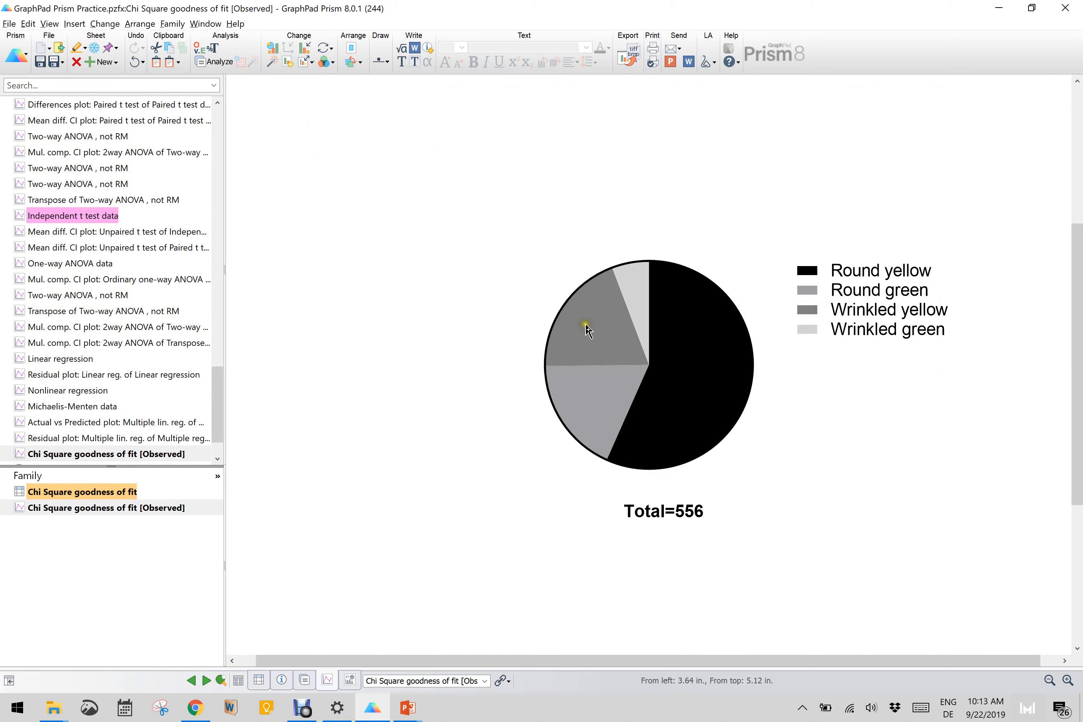
pyautogui.moveTo(638, 291)
# Start the Compare observed distribution with expected analysis on the Chi Square goodness of fit data table.
pyautogui.scroll(10, 120, 217)
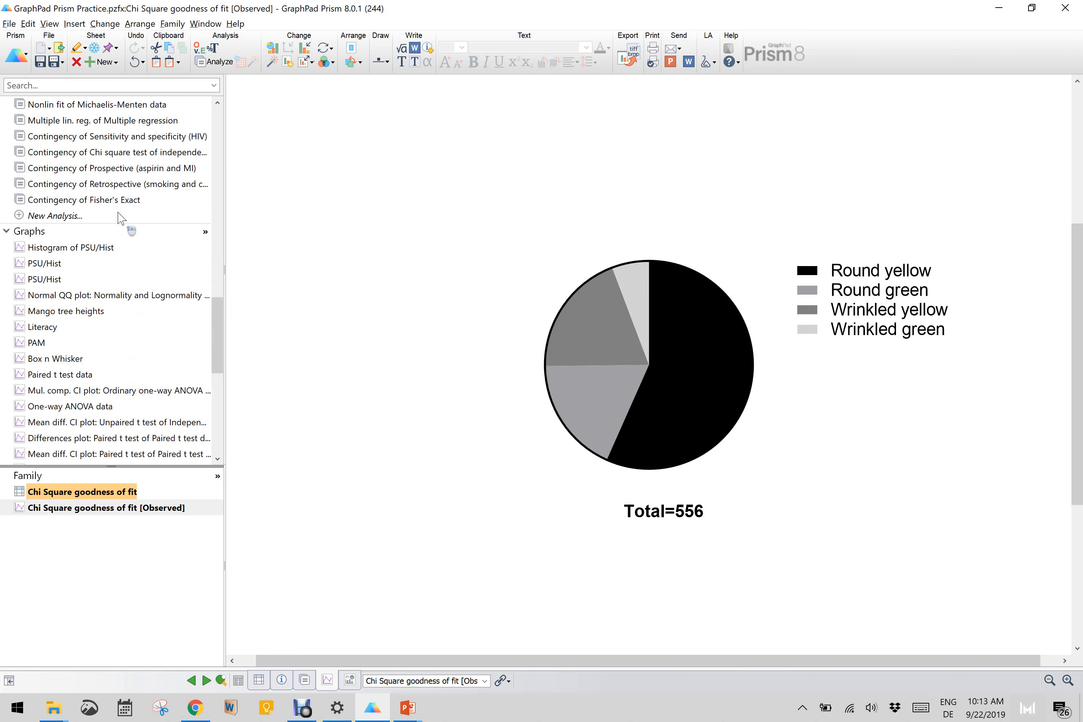
pyautogui.scroll(10, 121, 217)
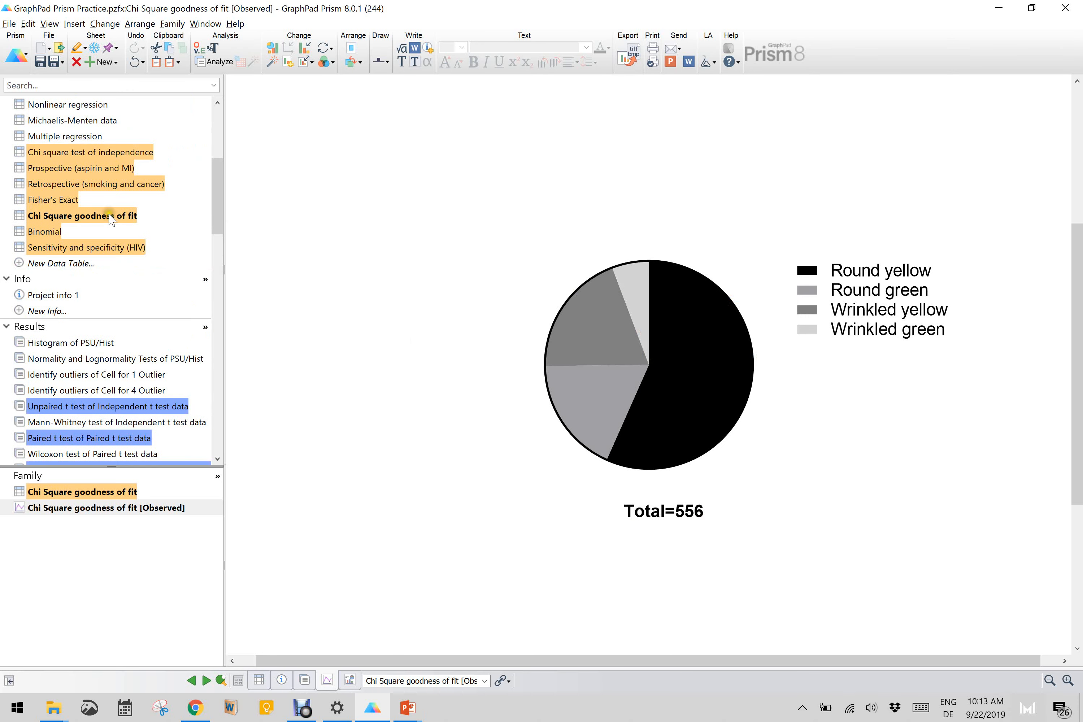
pyautogui.click(88, 219)
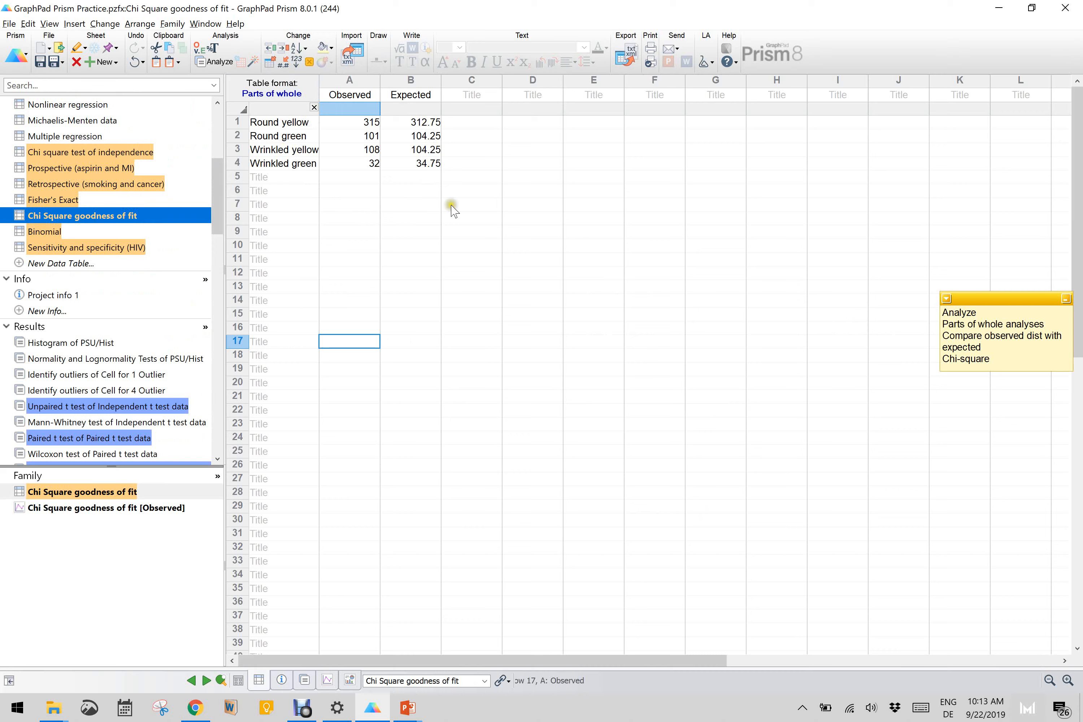
pyautogui.click(215, 62)
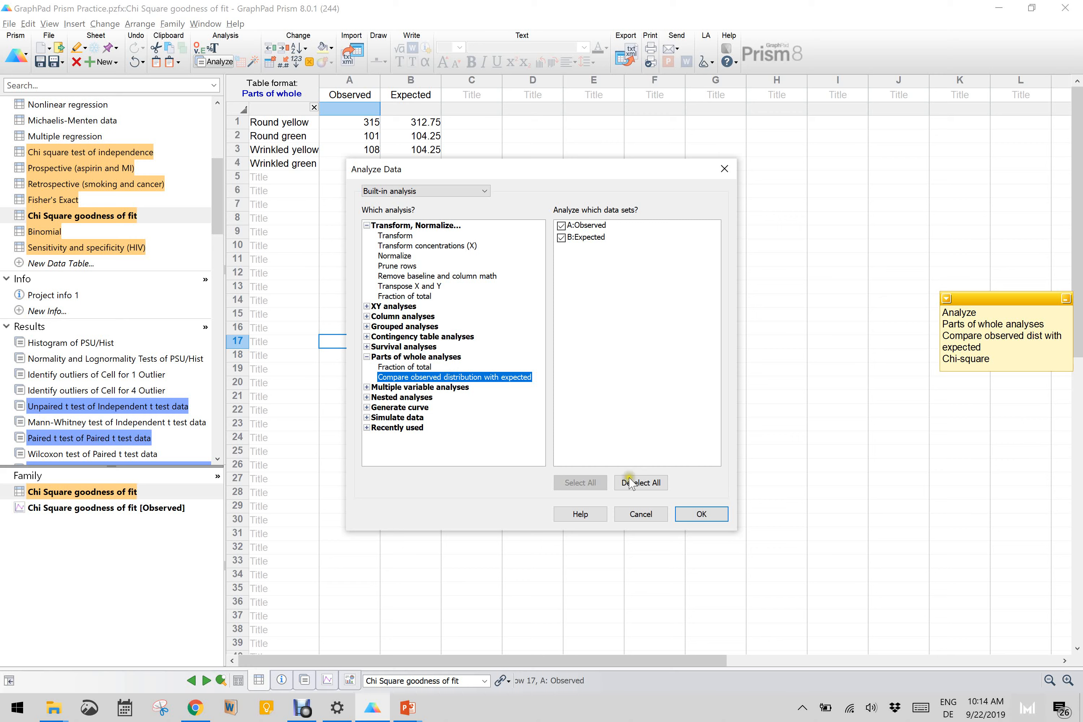
pyautogui.click(712, 516)
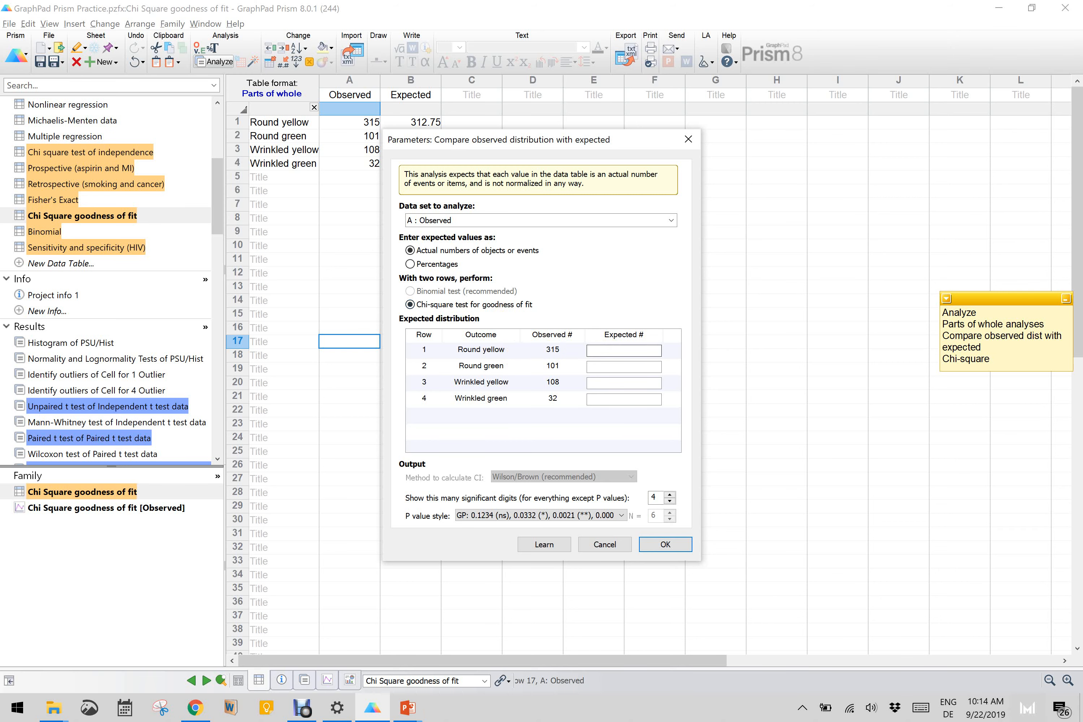
# Enter expected counts 312.75, 104.25, 104.25 and 34.75 for the four outcomes and run the chi-square test for goodness of fit.
pyautogui.moveTo(544, 140); pyautogui.dragTo(435, 267)
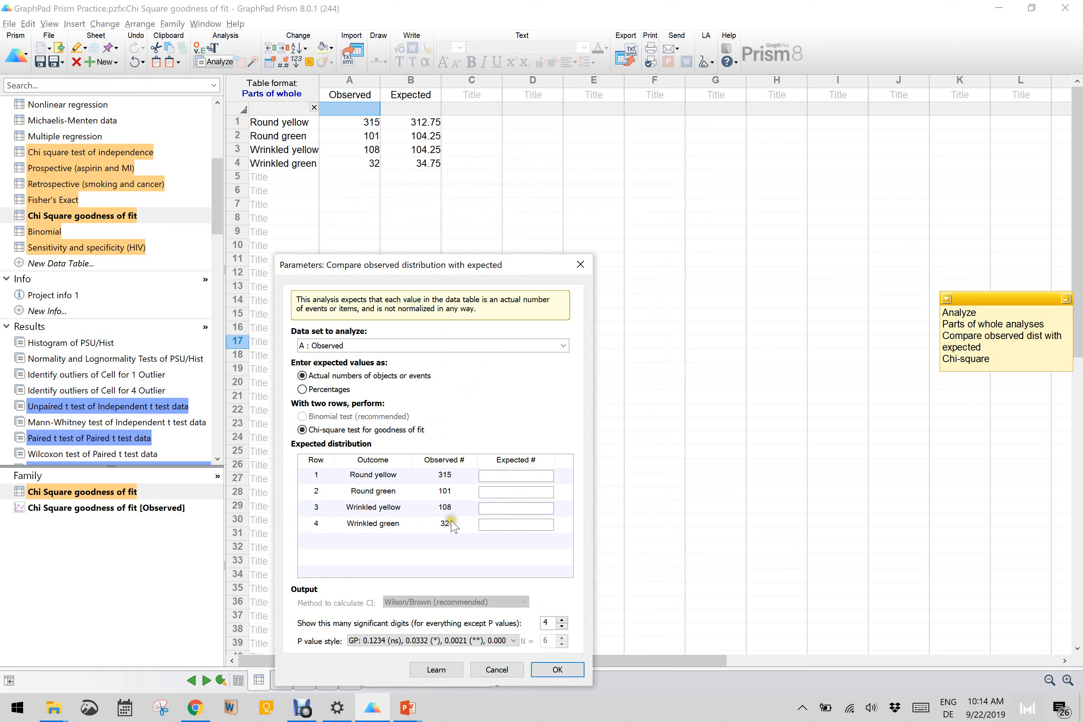
pyautogui.click(503, 474)
pyautogui.hotkey('ctrl', 'a')
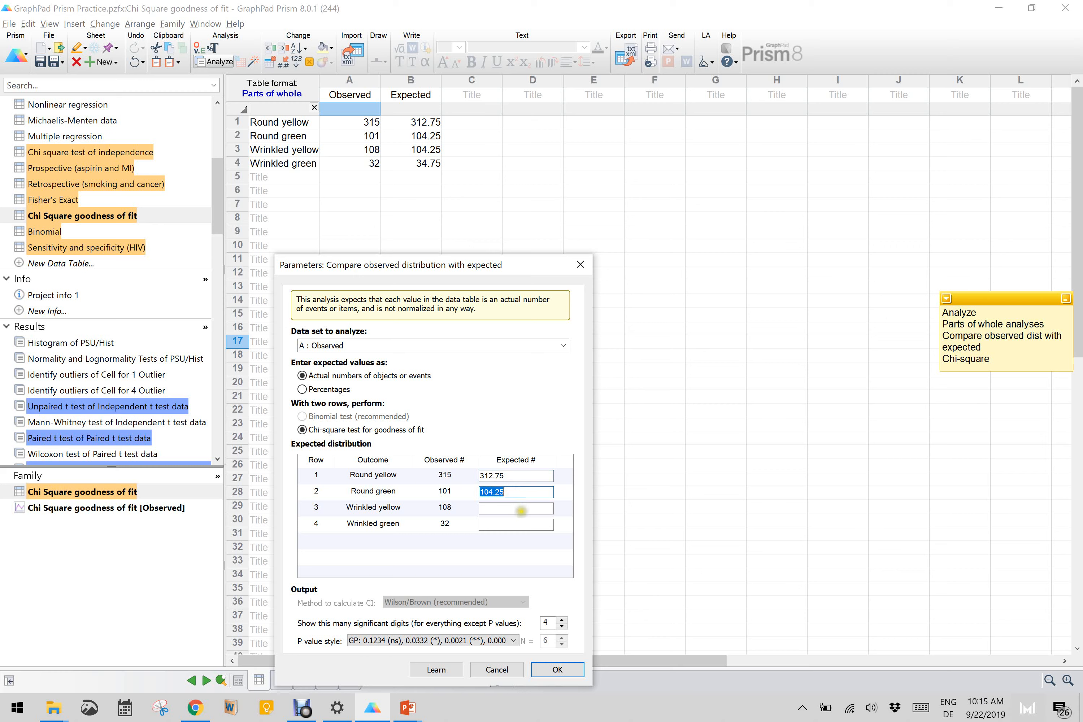
pyautogui.click(527, 508)
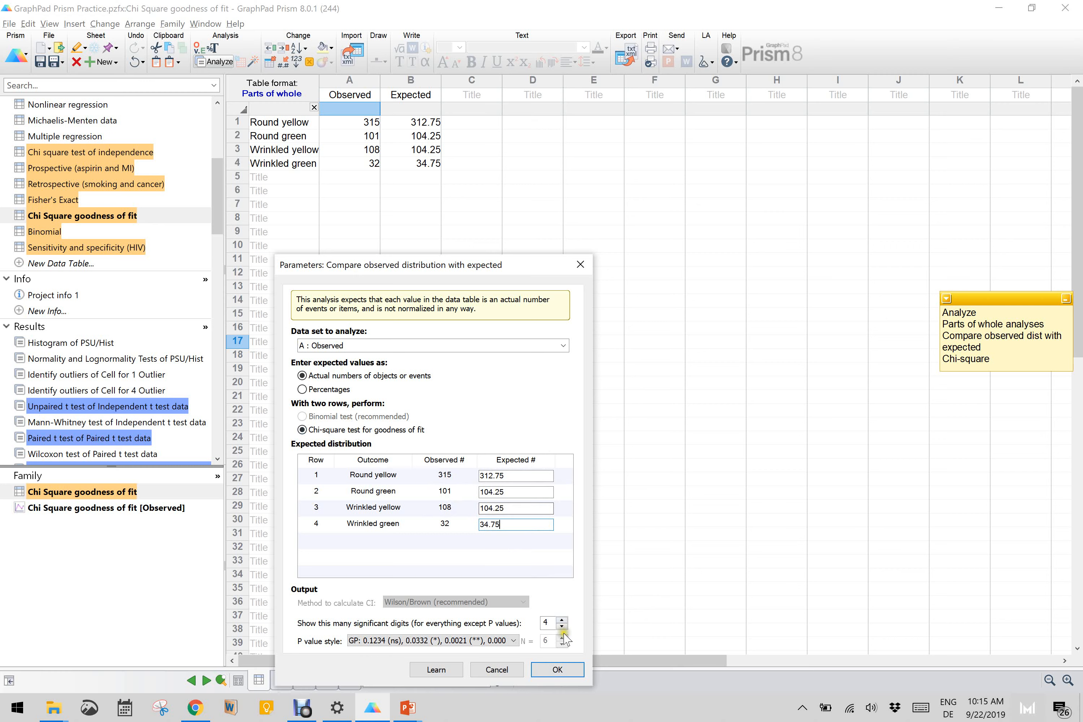
pyautogui.click(558, 669)
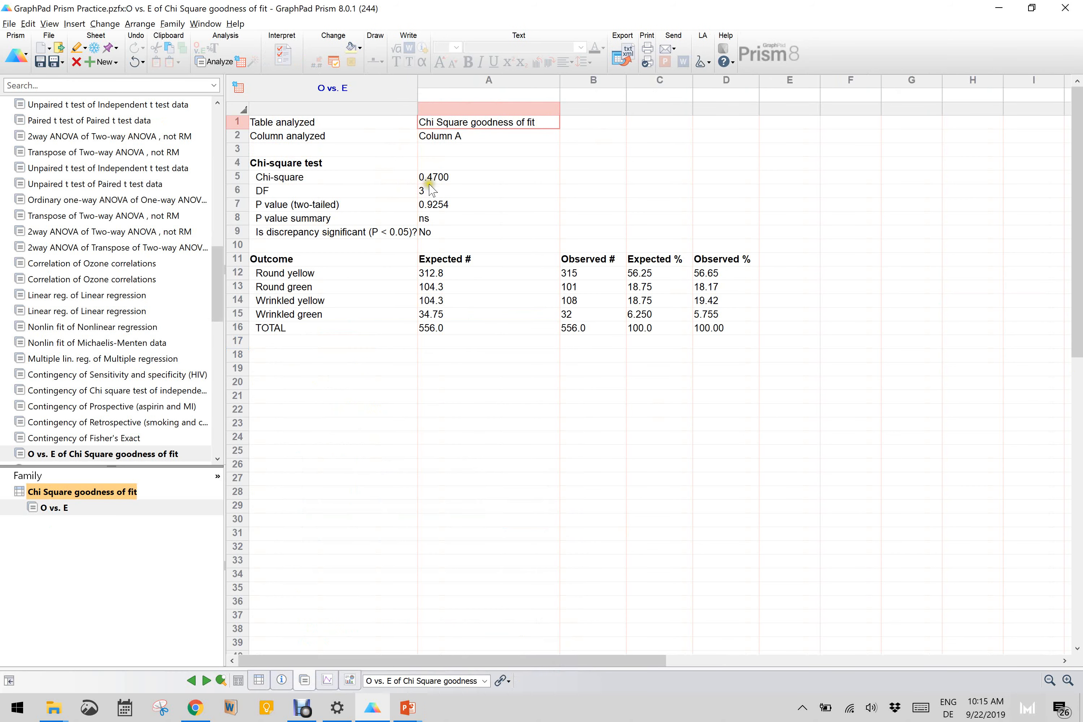
# Check the two-tailed P value and the P value summary in the goodness of fit results.
pyautogui.click(437, 207)
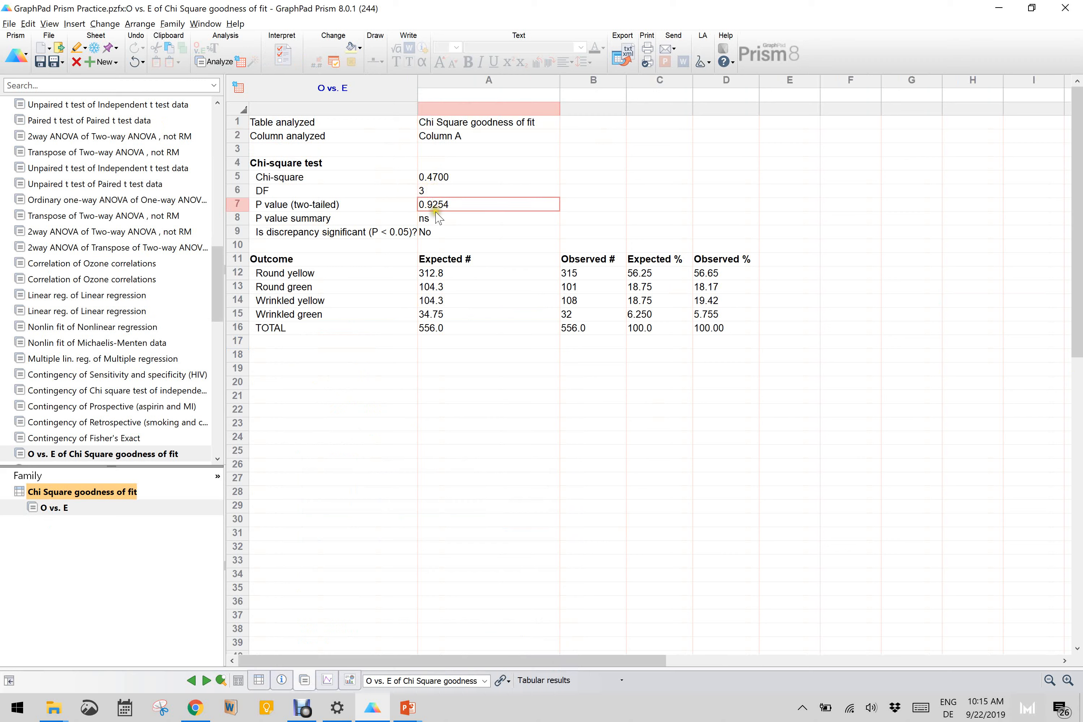
pyautogui.click(437, 219)
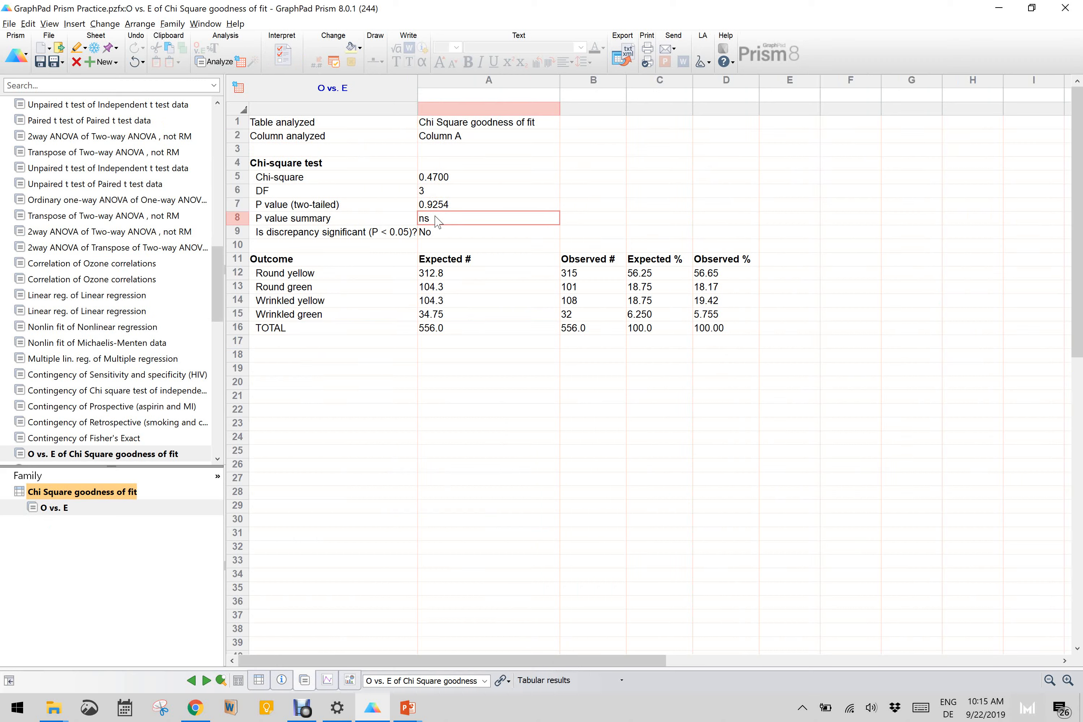
pyautogui.click(436, 217)
pyautogui.click(452, 212)
pyautogui.click(450, 211)
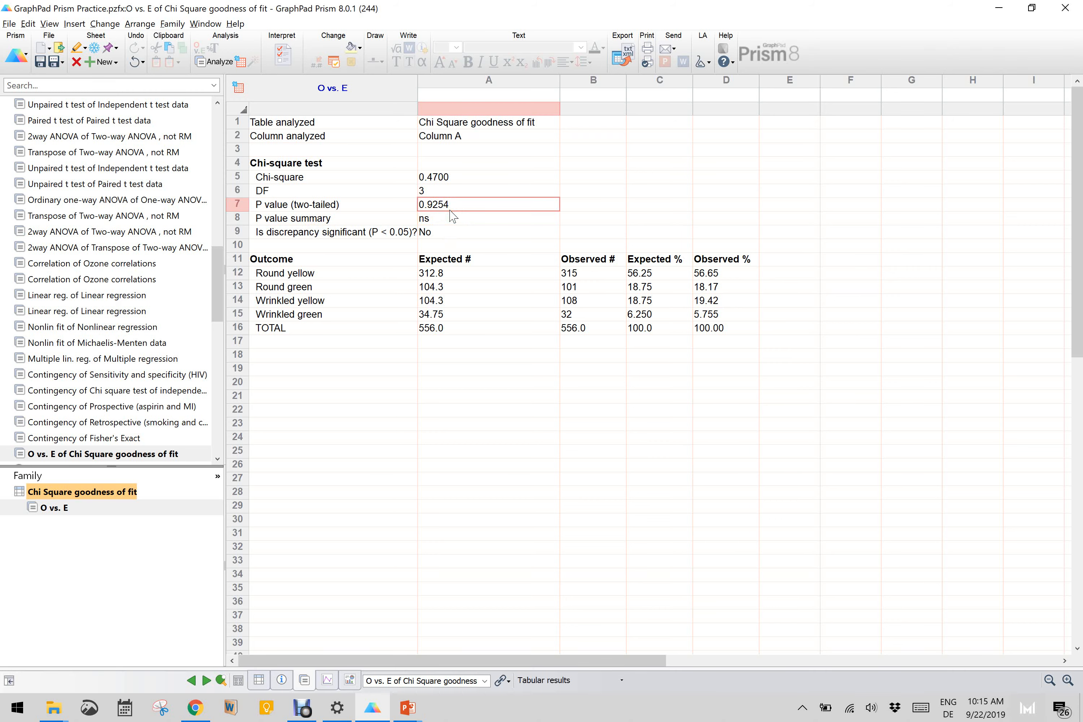
# Compare the Binomial table's observed distribution with expected counts of 500 male and 500 female, using the binomial test.
pyautogui.moveTo(217, 291); pyautogui.dragTo(224, 163)
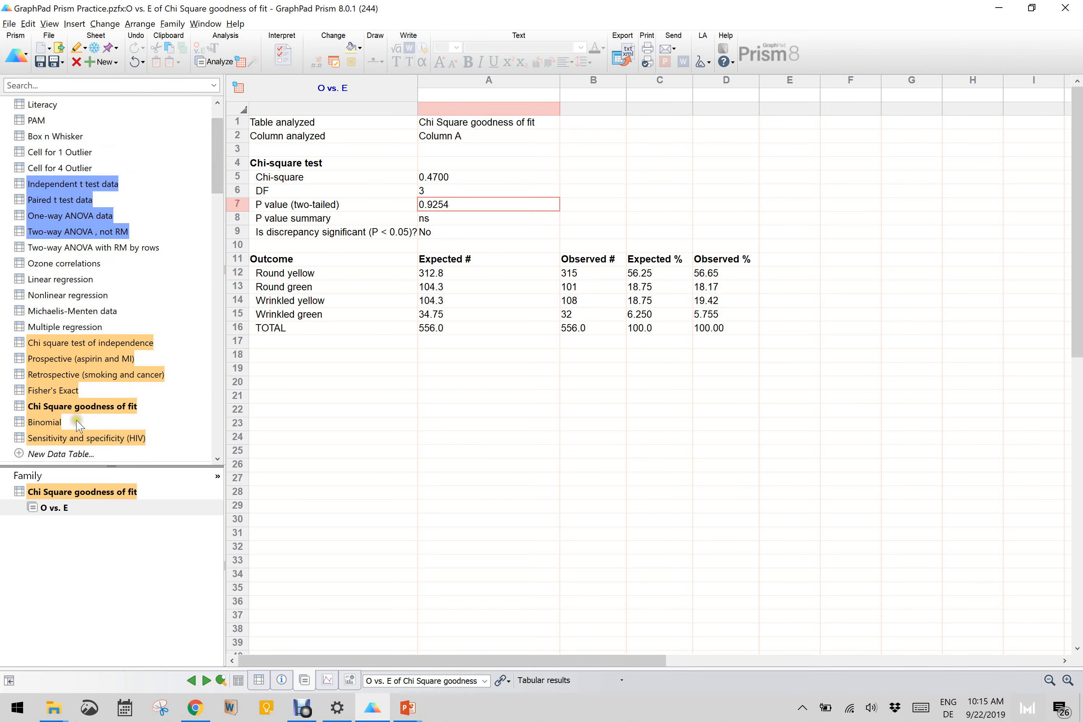
pyautogui.click(45, 423)
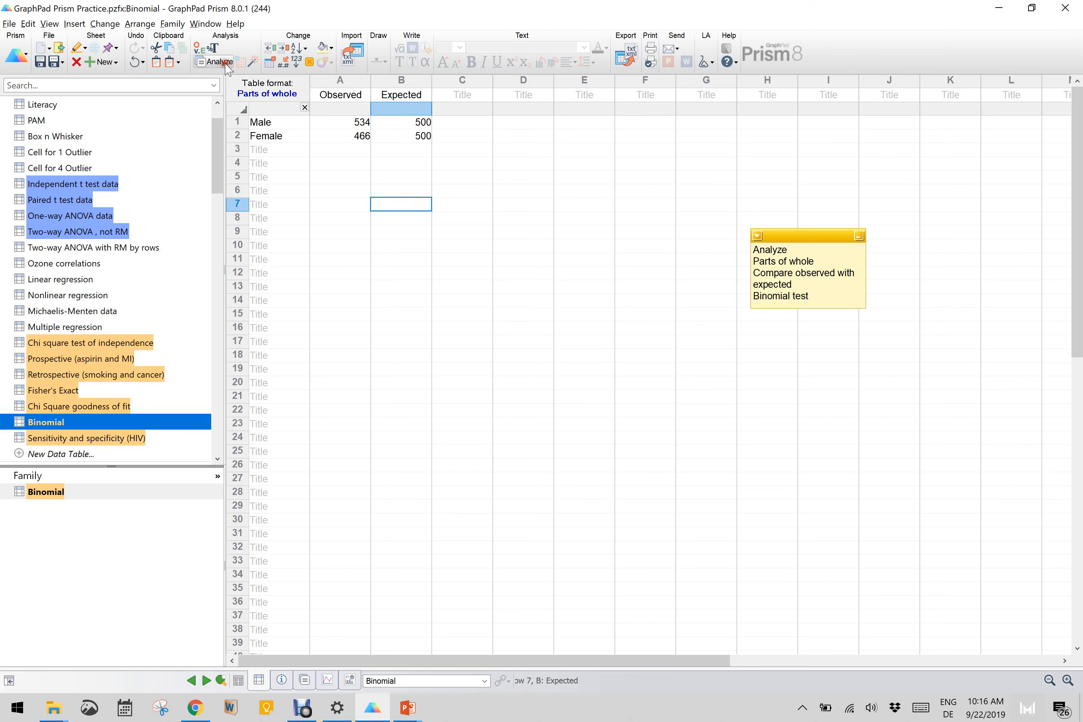
pyautogui.click(214, 61)
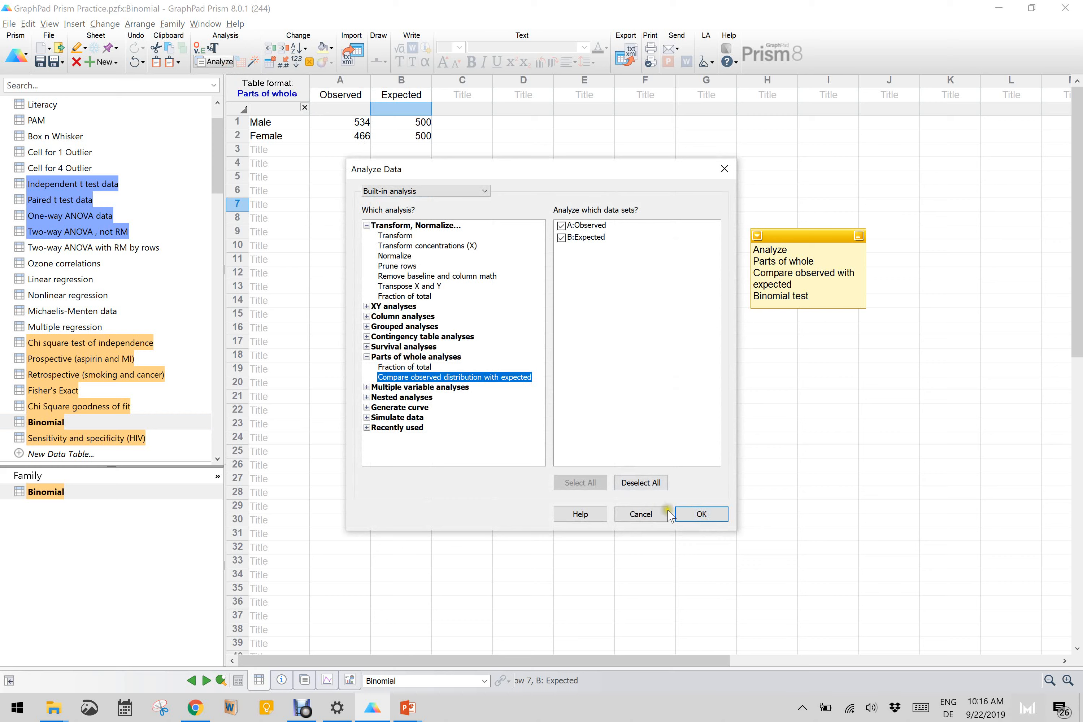
pyautogui.click(700, 514)
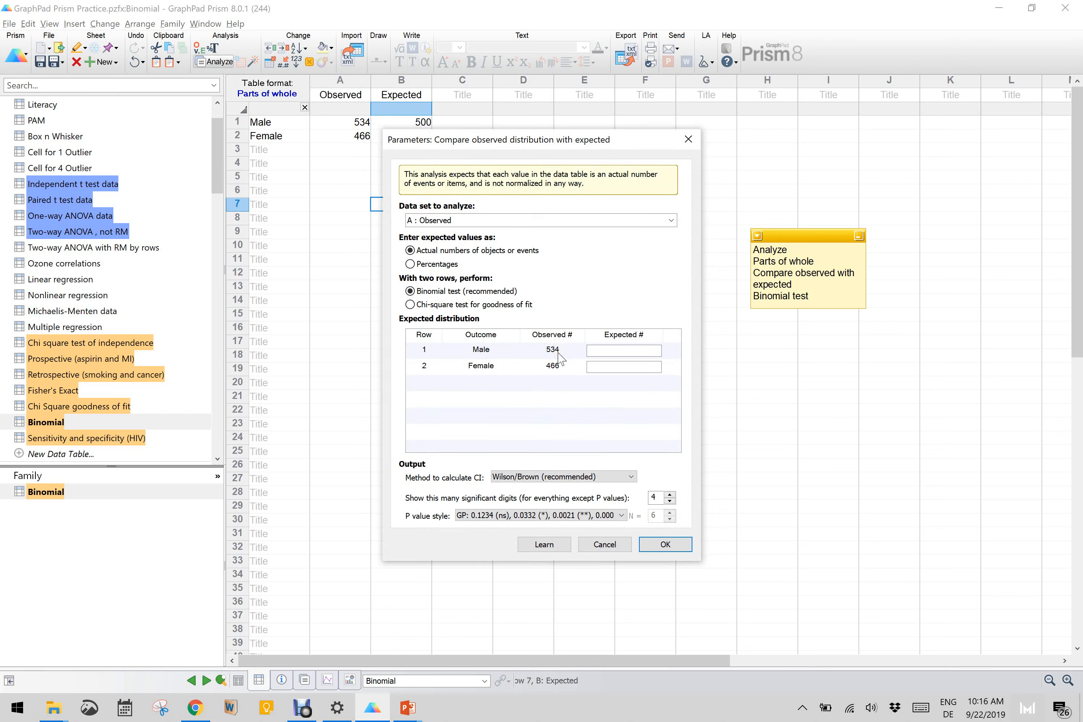
pyautogui.click(627, 348)
pyautogui.click(678, 544)
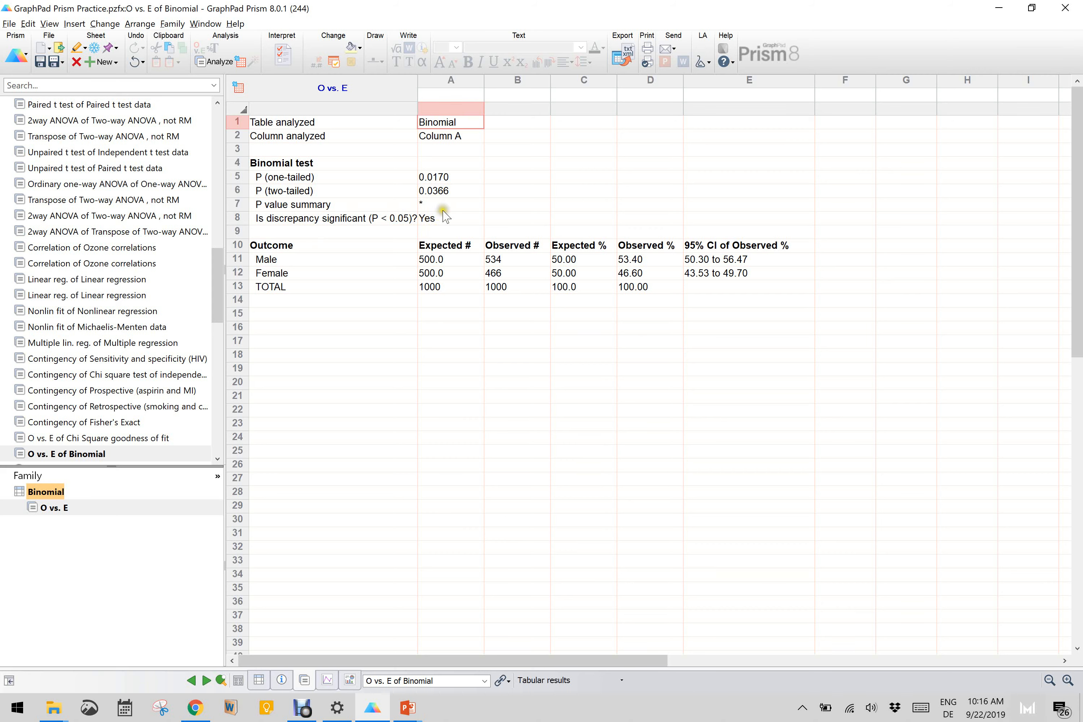
# Open the Sensitivity and specificity (HIV) data table and examine its two outcome column titles.
pyautogui.moveTo(219, 272); pyautogui.dragTo(225, 161)
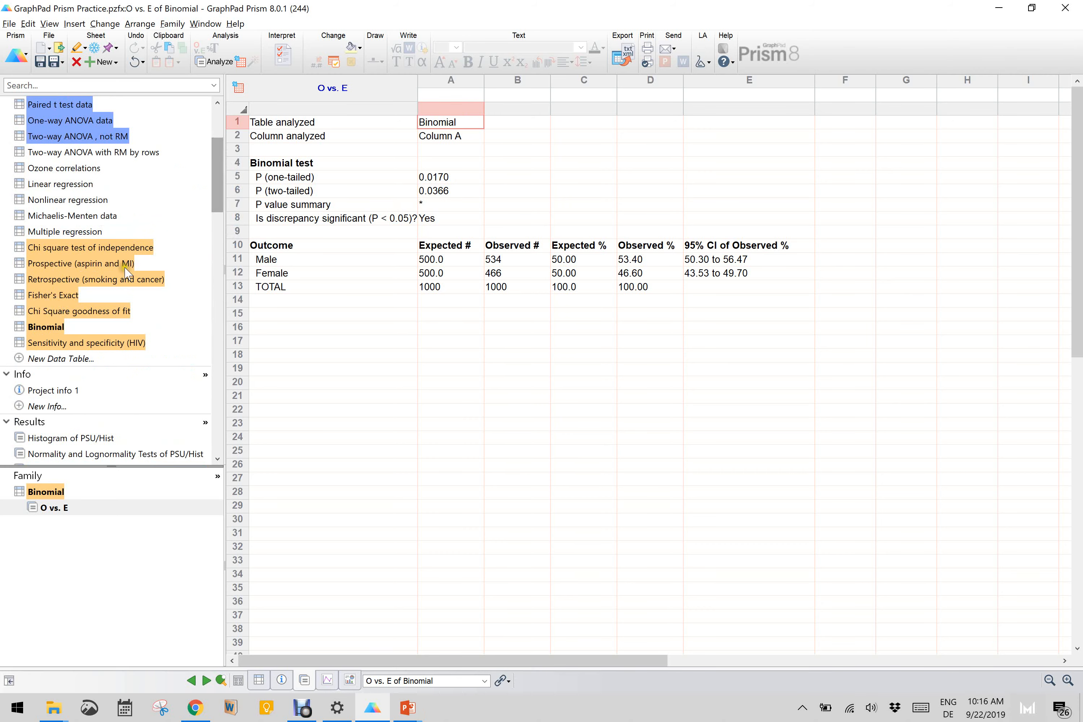
pyautogui.click(96, 343)
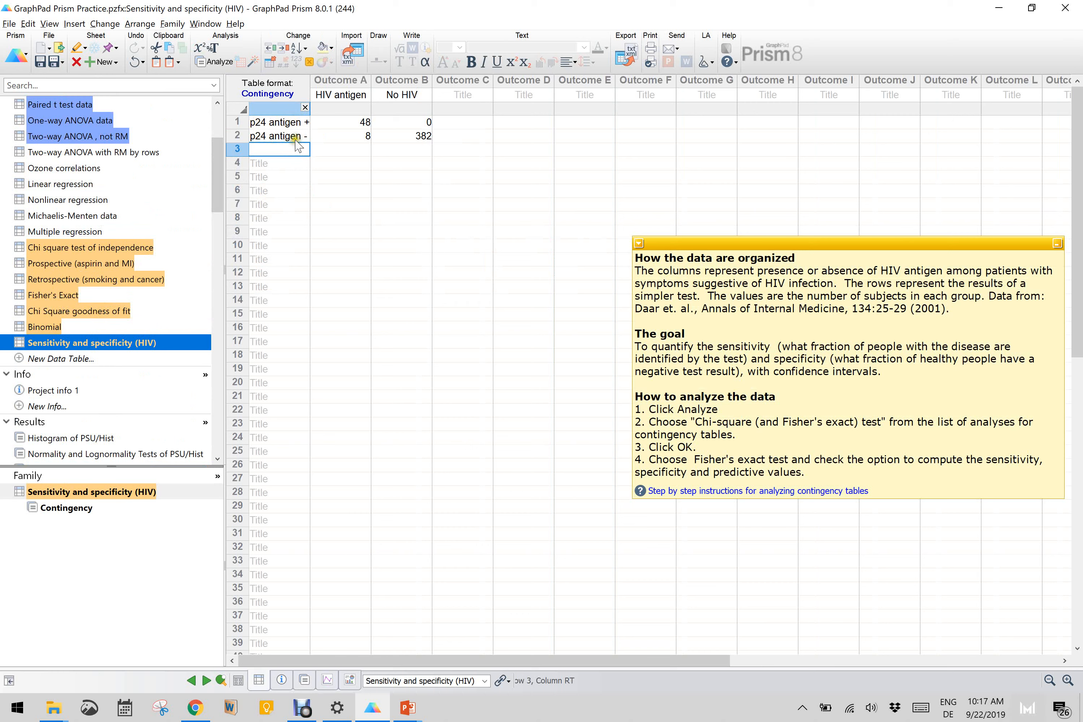
pyautogui.click(337, 93)
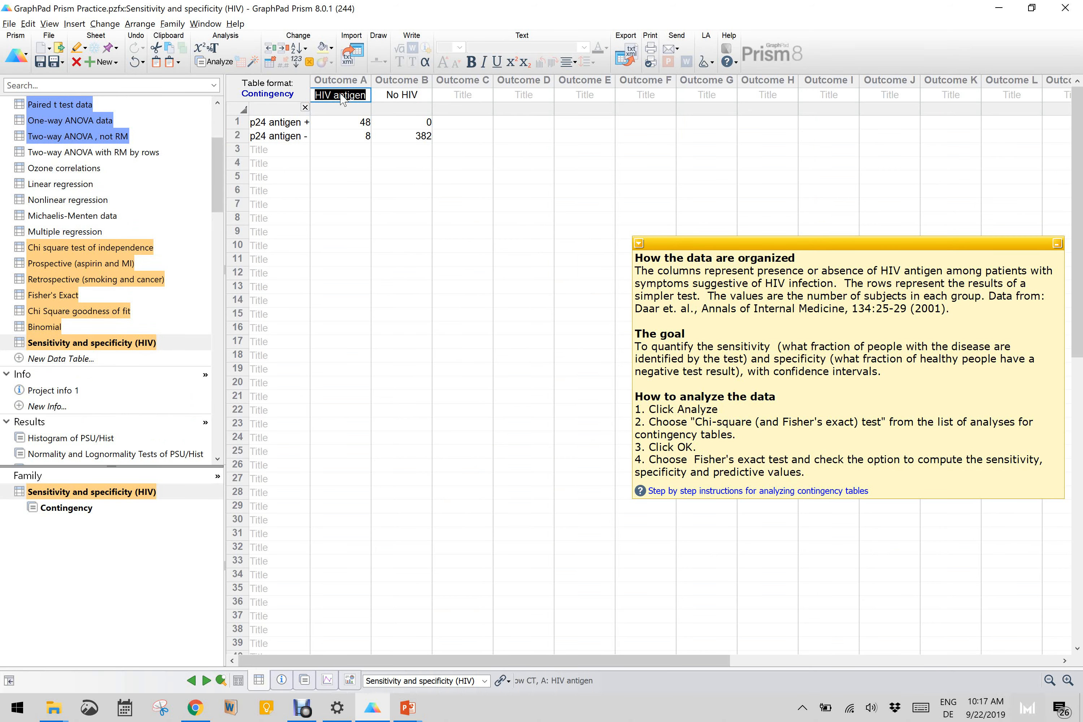
pyautogui.click(394, 97)
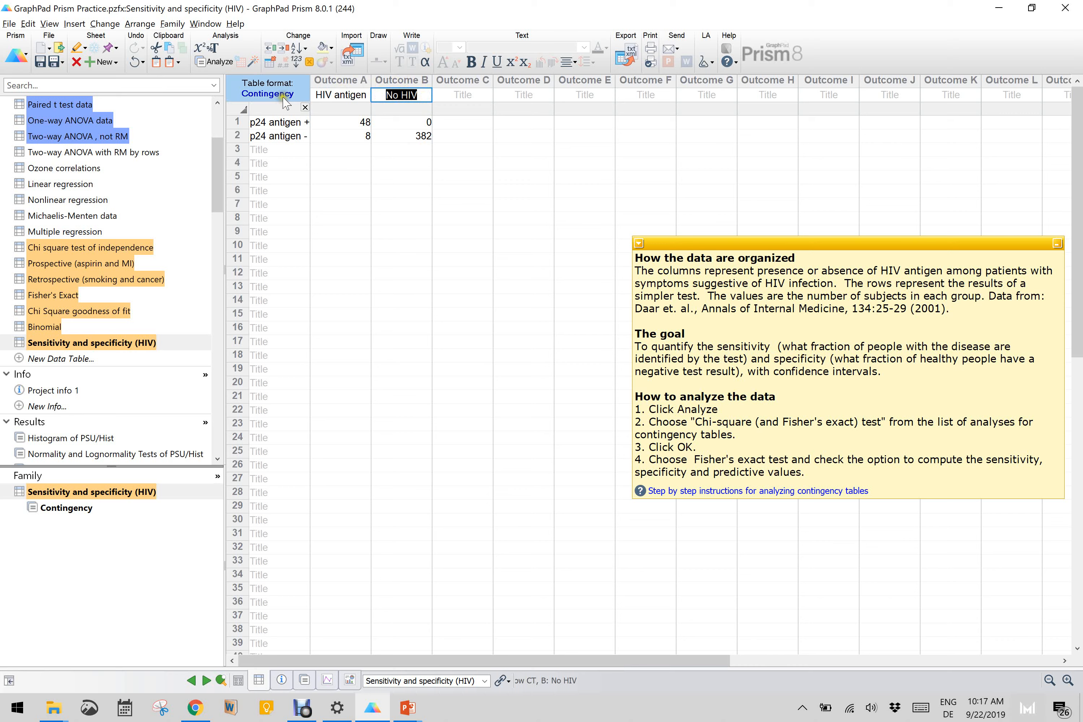
# Analyze the HIV table with Fisher's exact test, reporting sensitivity, specificity and predictive values on a new results sheet.
pyautogui.click(214, 61)
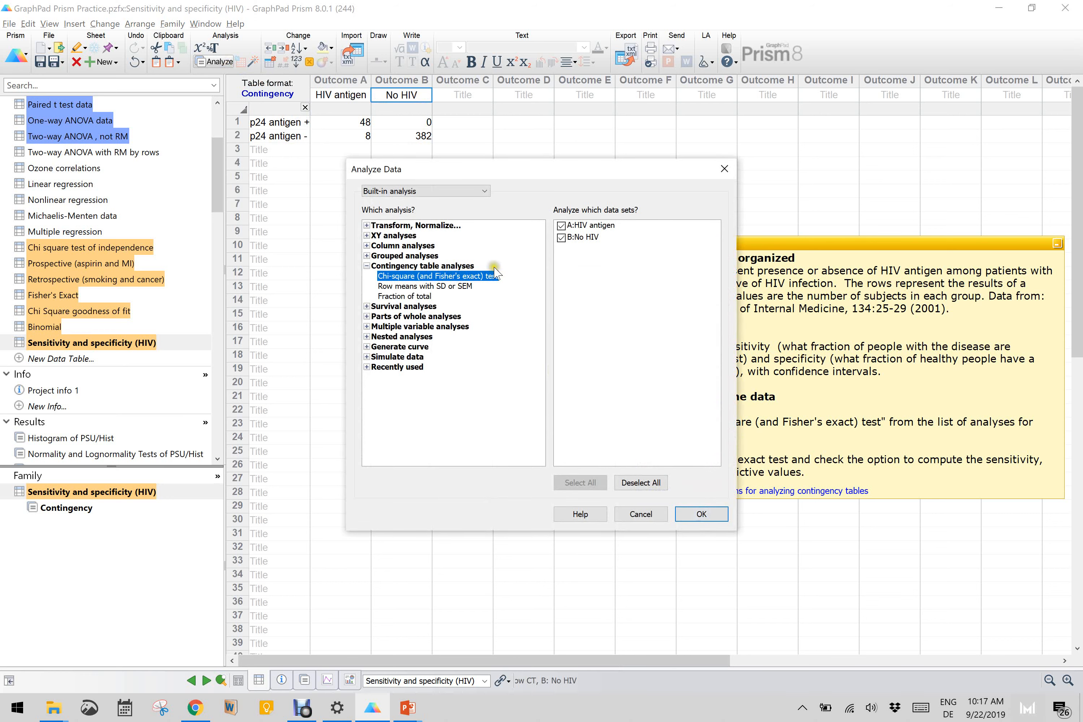
pyautogui.click(699, 513)
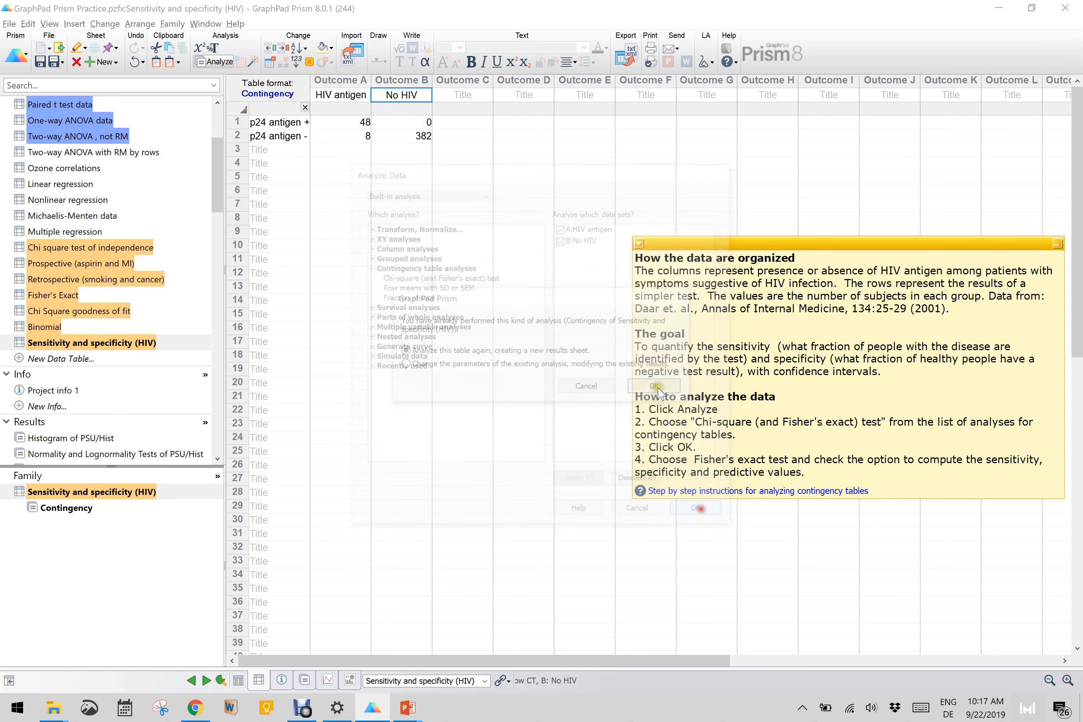
pyautogui.click(657, 387)
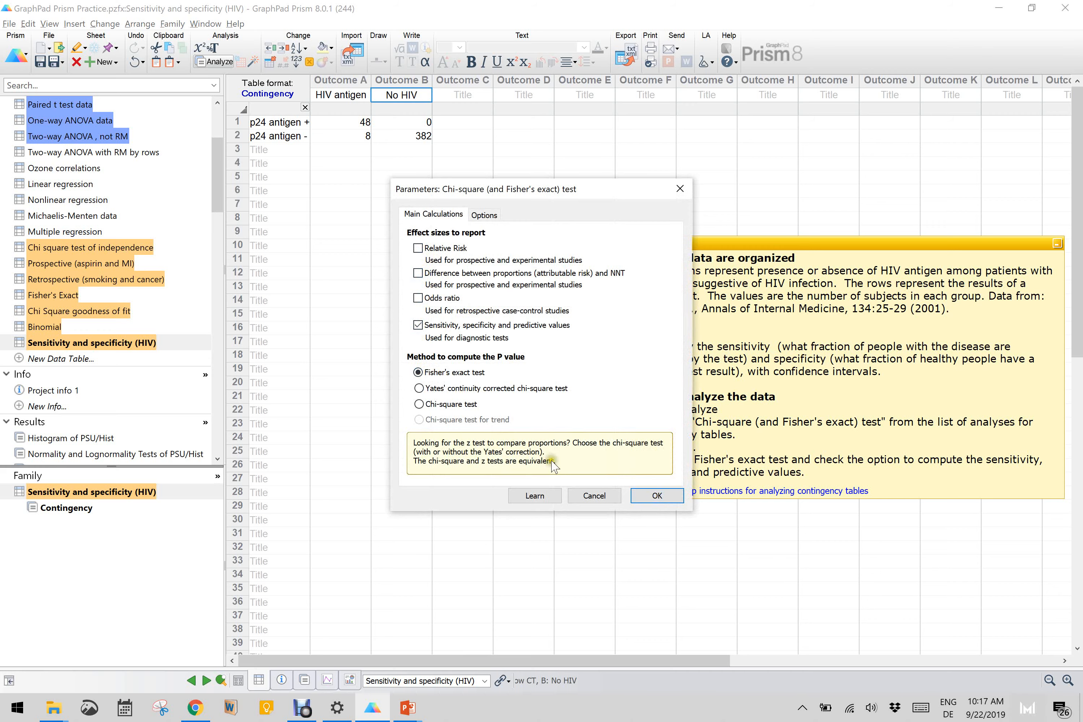
pyautogui.click(657, 495)
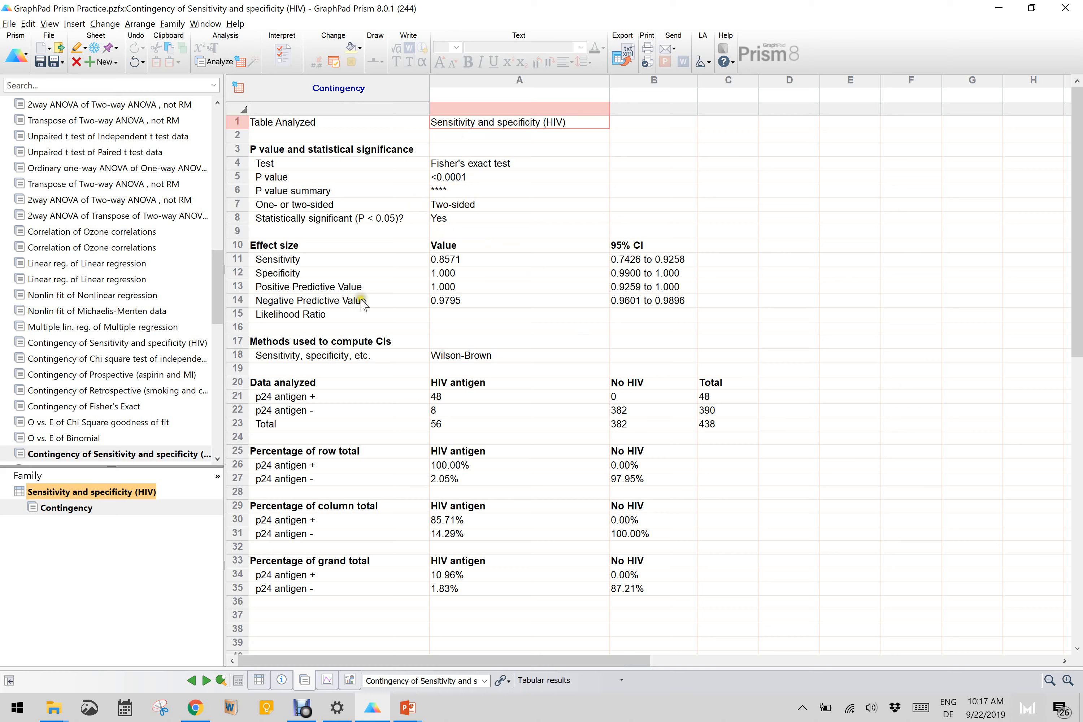
# Examine the sensitivity and specificity values in the effect size results, and return to the list of categorical data tables.
pyautogui.click(454, 261)
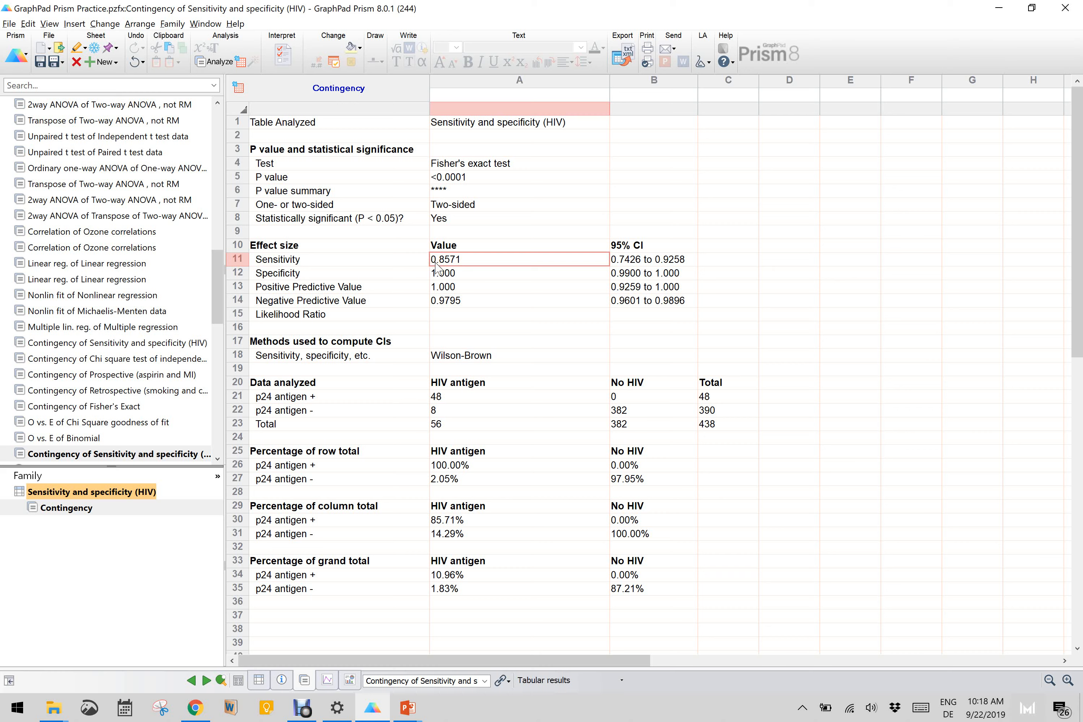
pyautogui.click(293, 274)
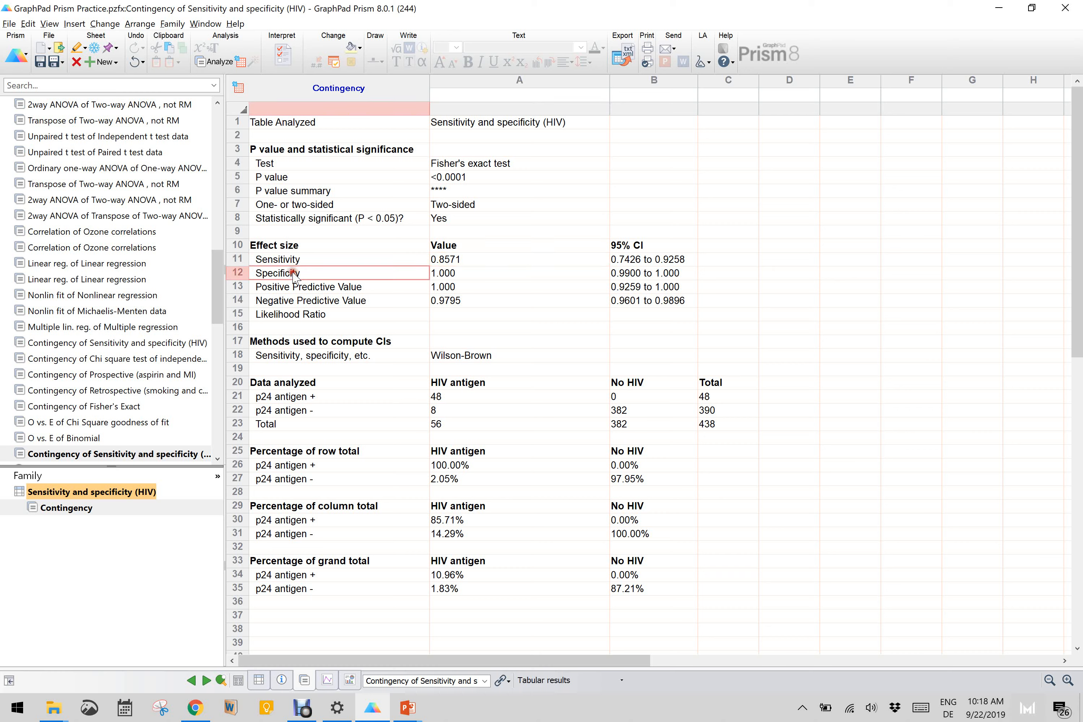
pyautogui.click(440, 276)
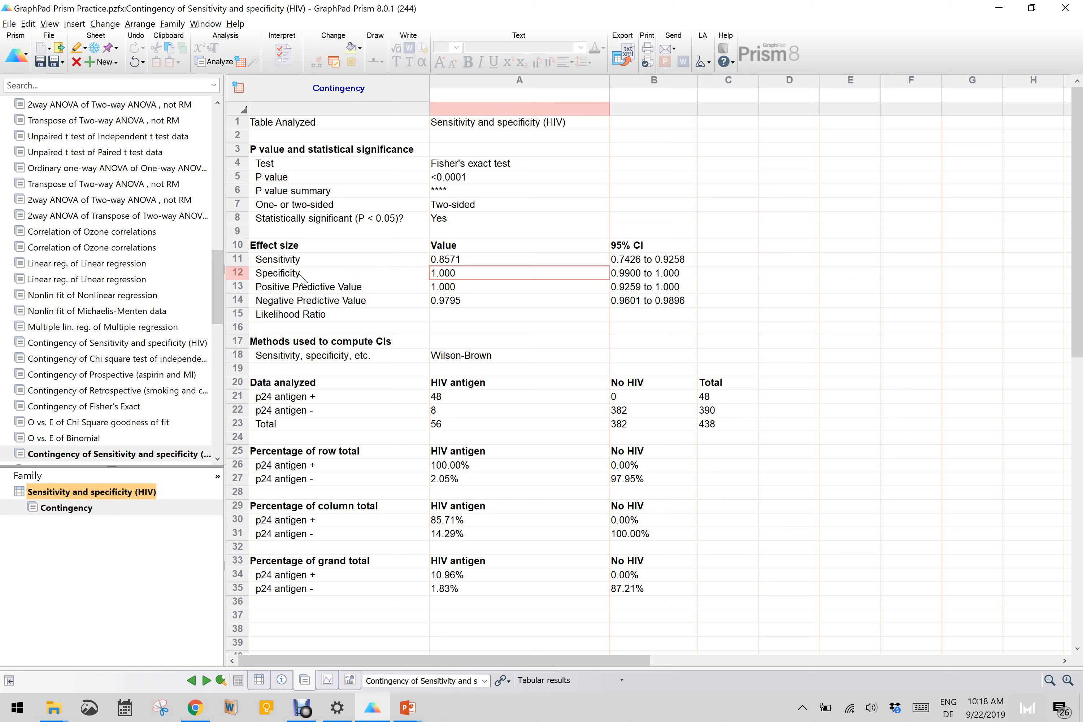
pyautogui.click(463, 261)
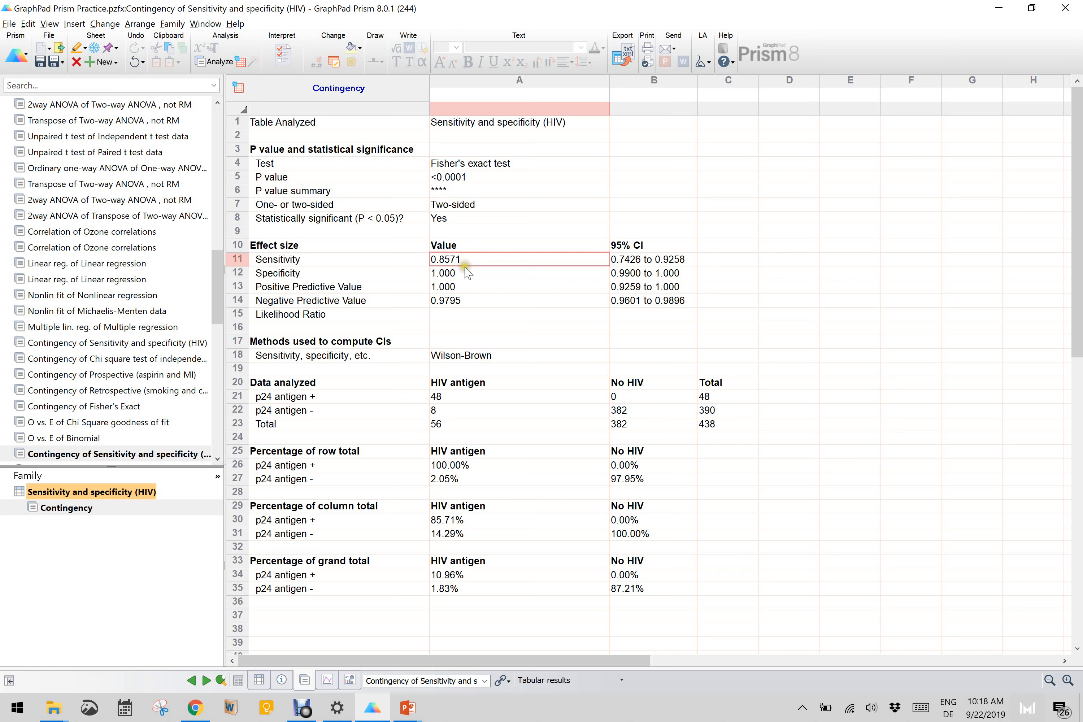
pyautogui.click(462, 272)
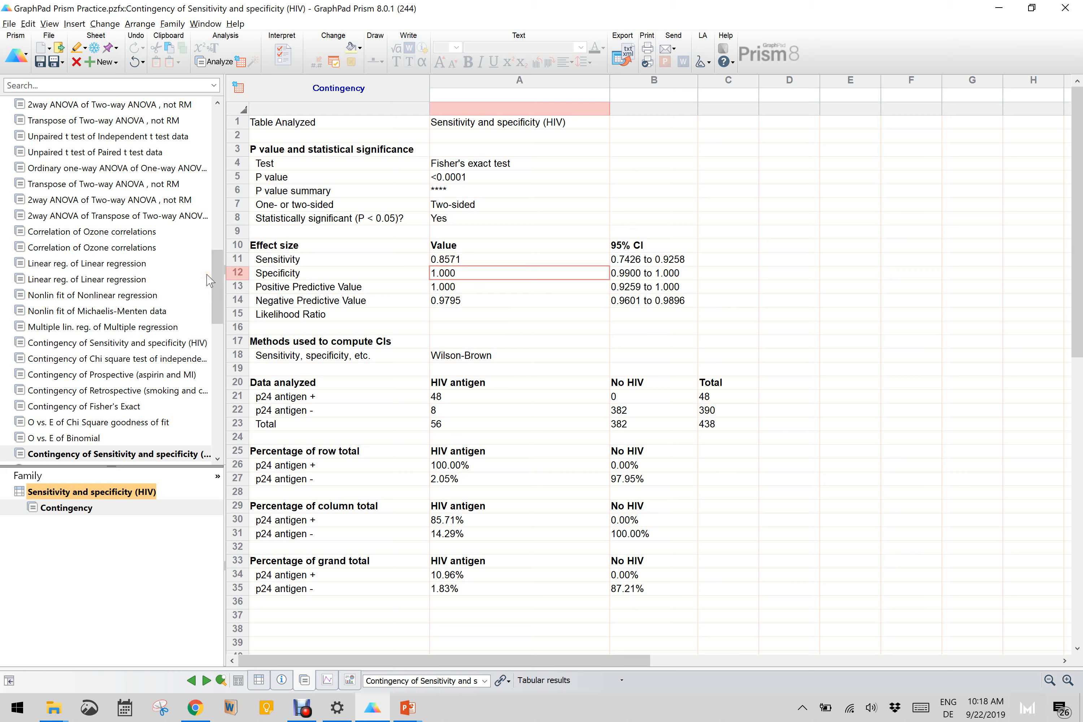
pyautogui.moveTo(216, 285); pyautogui.dragTo(229, 184)
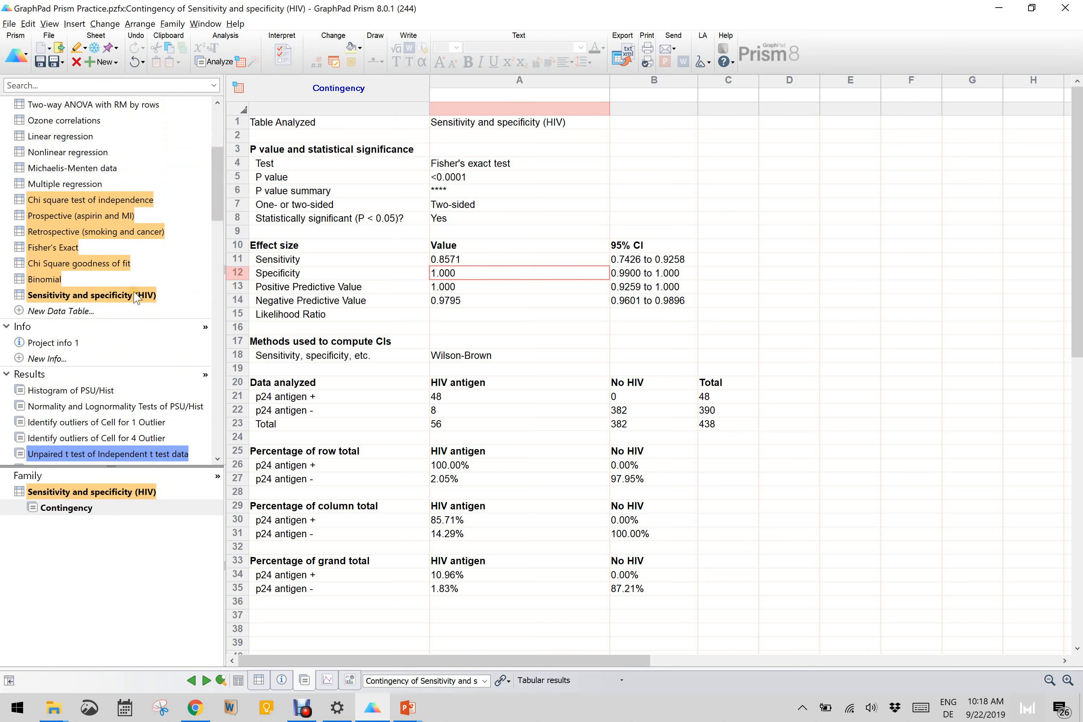